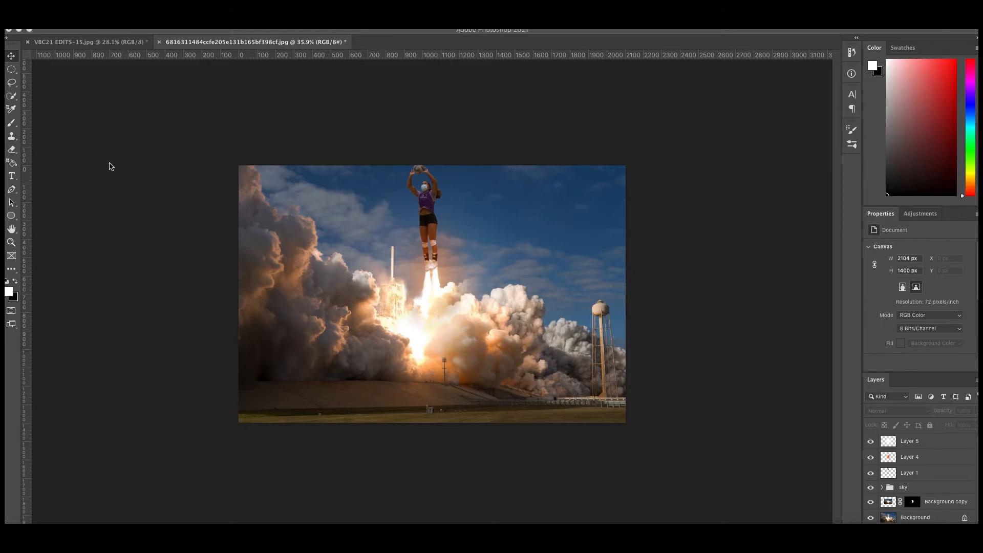
# Switch to VBC21 EDITS-15.jpg and examine the edges of the jumping volleyball player up close
pyautogui.click(103, 43)
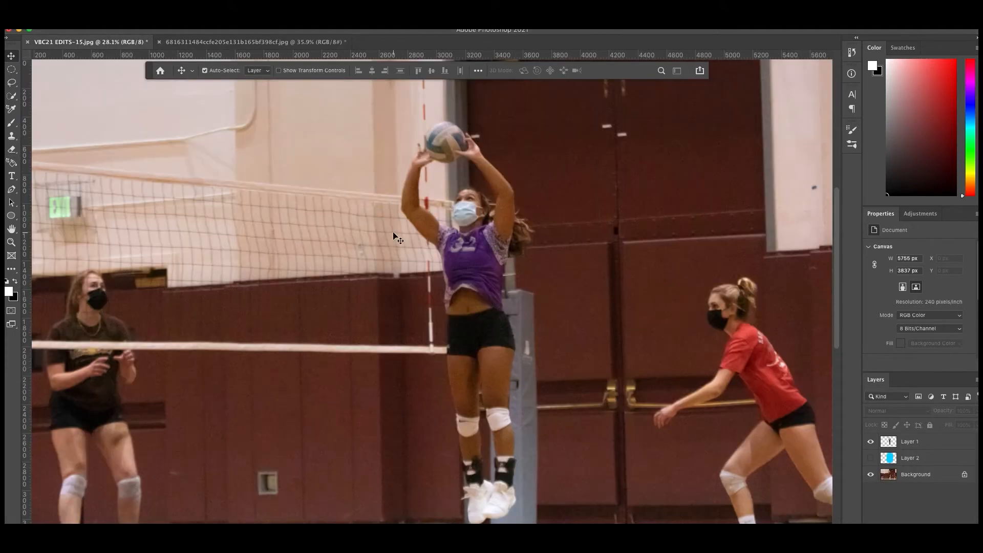
pyautogui.scroll(-3, 404, 244)
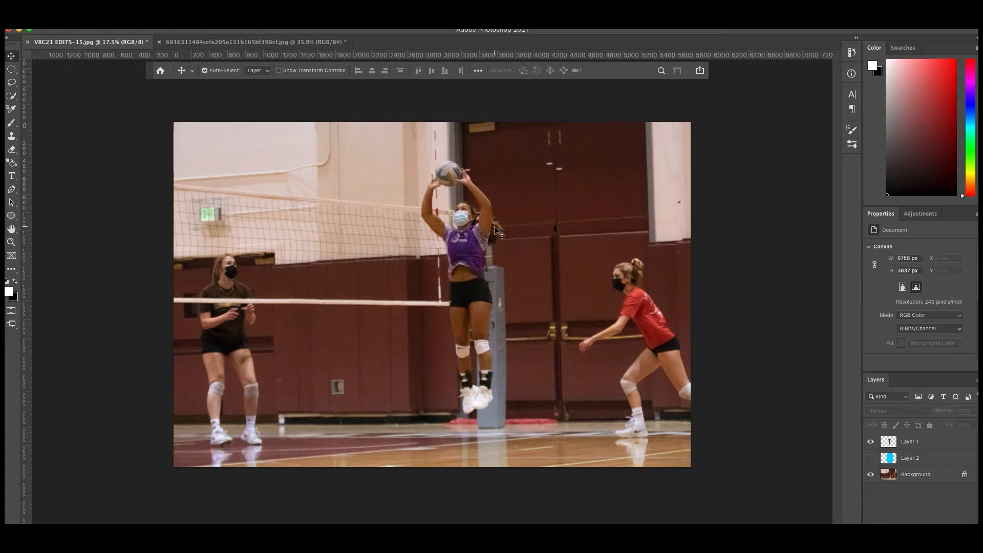
pyautogui.scroll(5, 483, 254)
pyautogui.scroll(3, 514, 253)
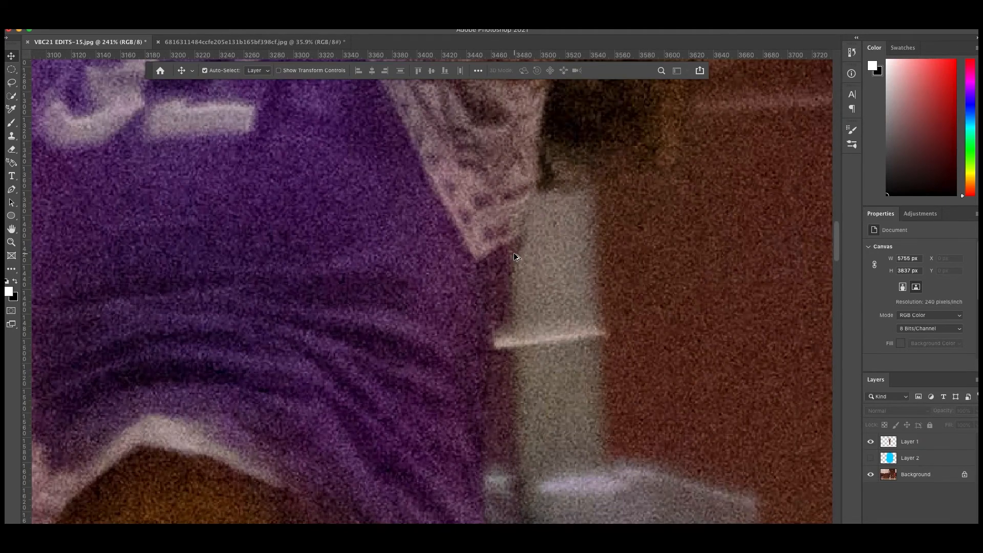
# Activate the Polygonal Lasso tool and look over the player's outline used for the cutout
pyautogui.click(12, 83)
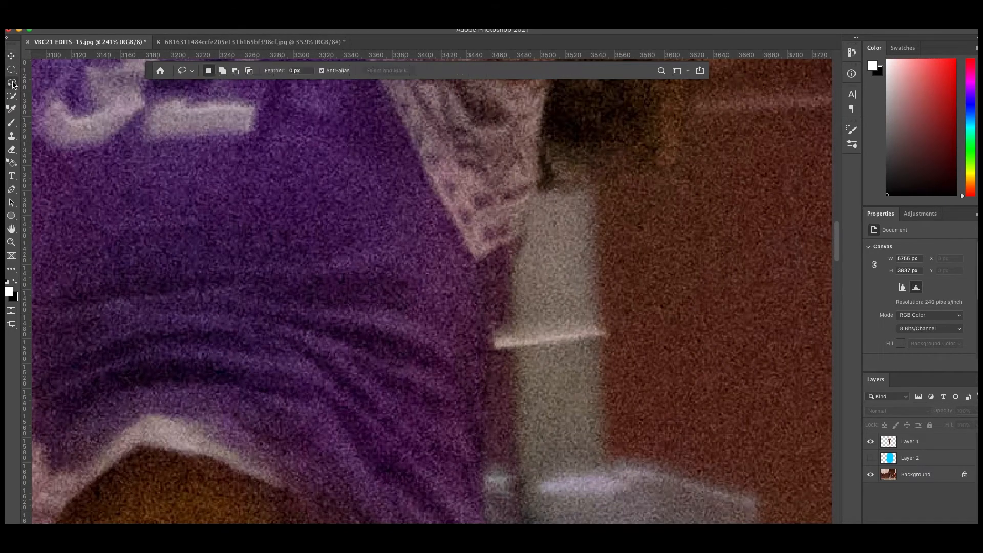
pyautogui.click(64, 91)
pyautogui.scroll(-4, 555, 335)
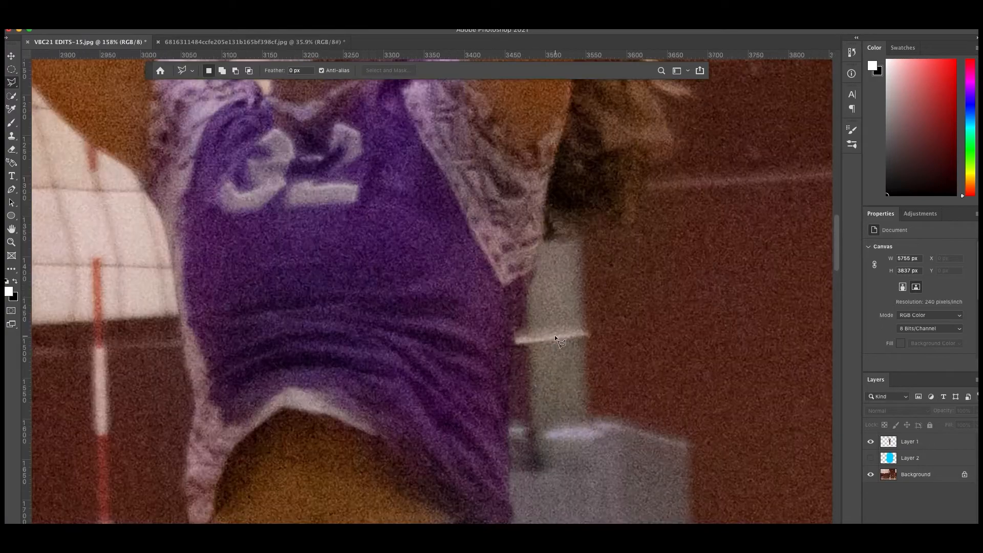
pyautogui.scroll(-1, 554, 335)
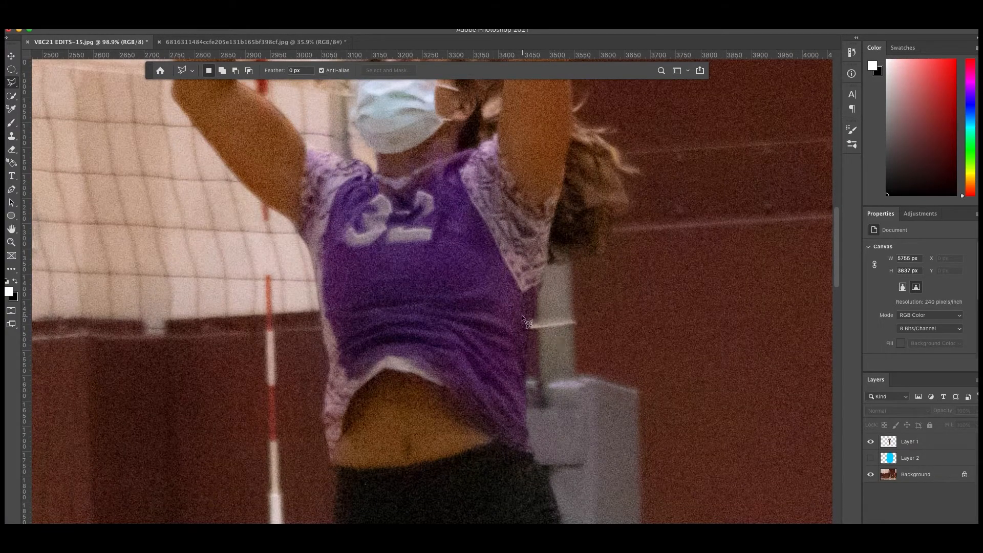
pyautogui.scroll(-3, 593, 400)
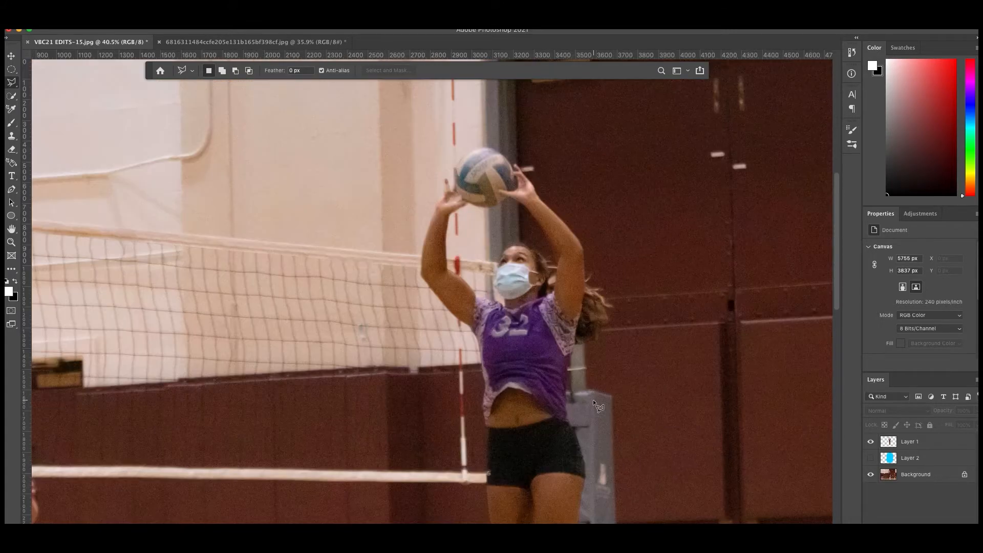
# Temporarily show the blue Layer 2 behind the cutout player to check the edges, and hide it again
pyautogui.click(871, 458)
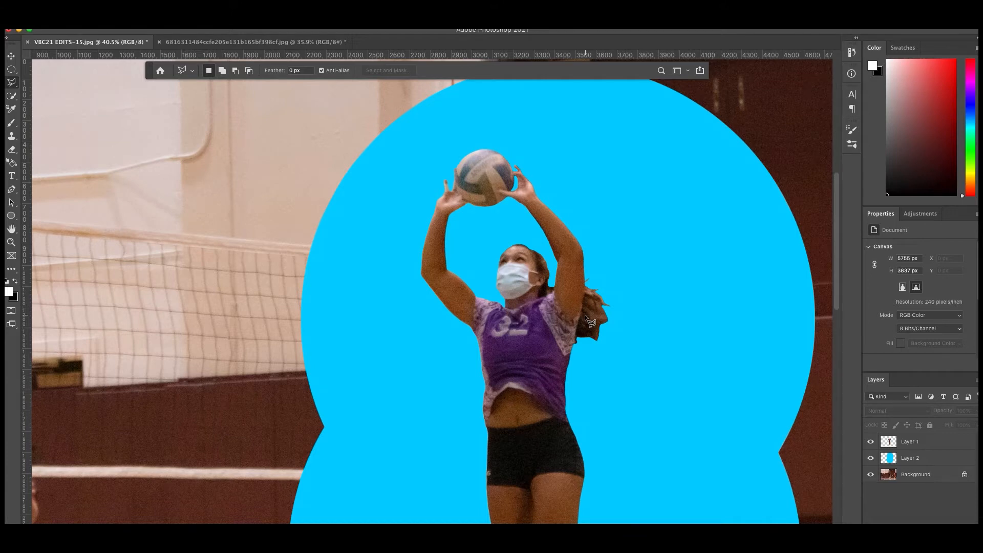
pyautogui.scroll(4, 435, 190)
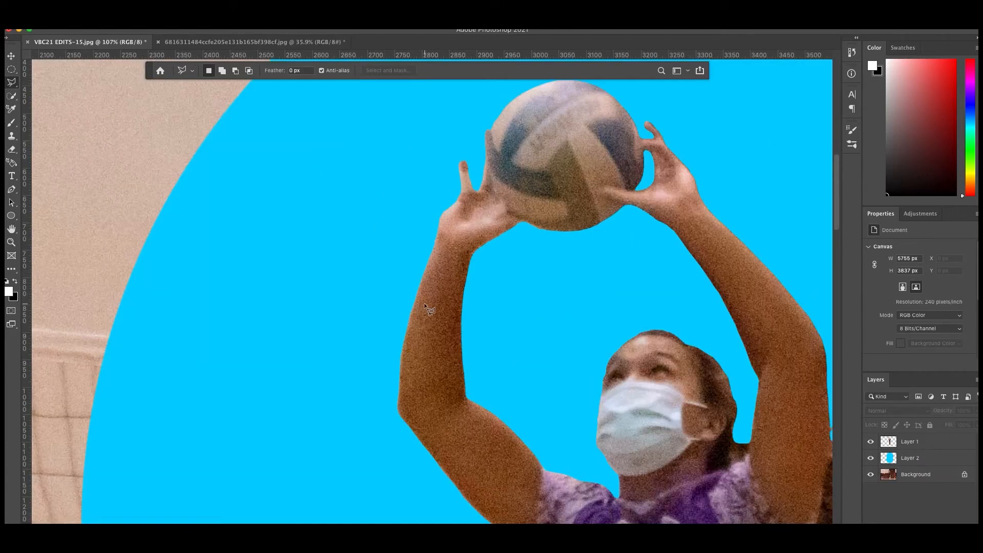
pyautogui.scroll(-3, 444, 315)
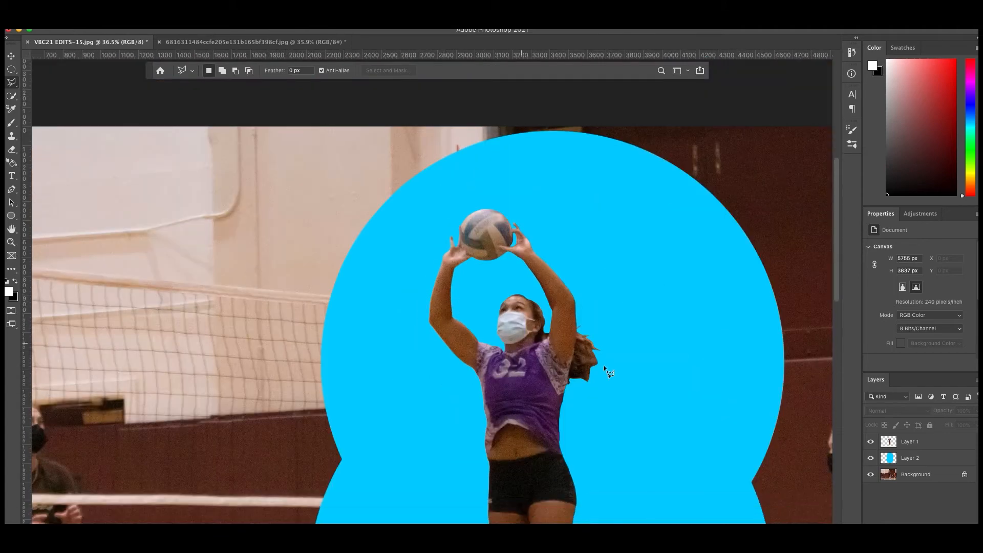
pyautogui.click(871, 458)
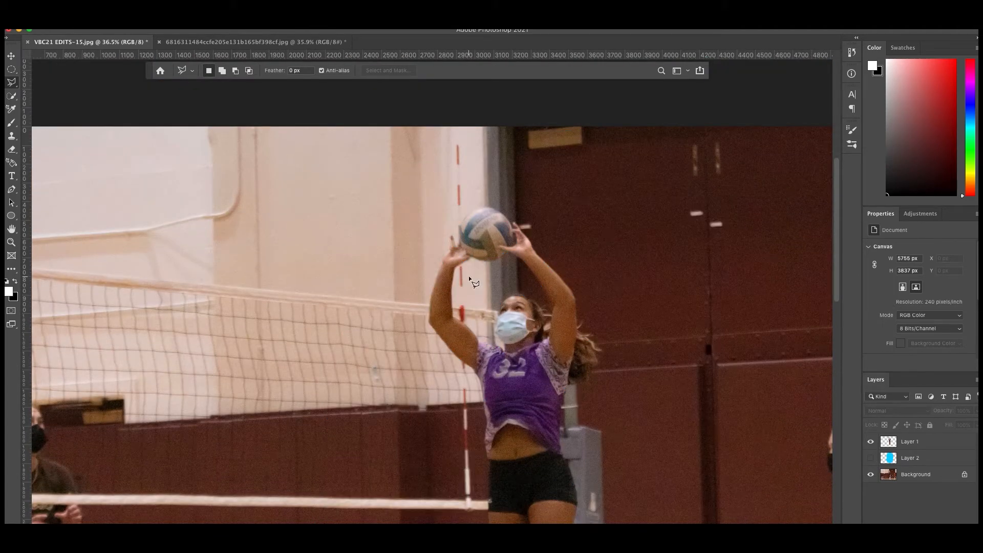
# In the rocket launch document, hide all layers above Background except the player cutout on Layer 1
pyautogui.click(920, 447)
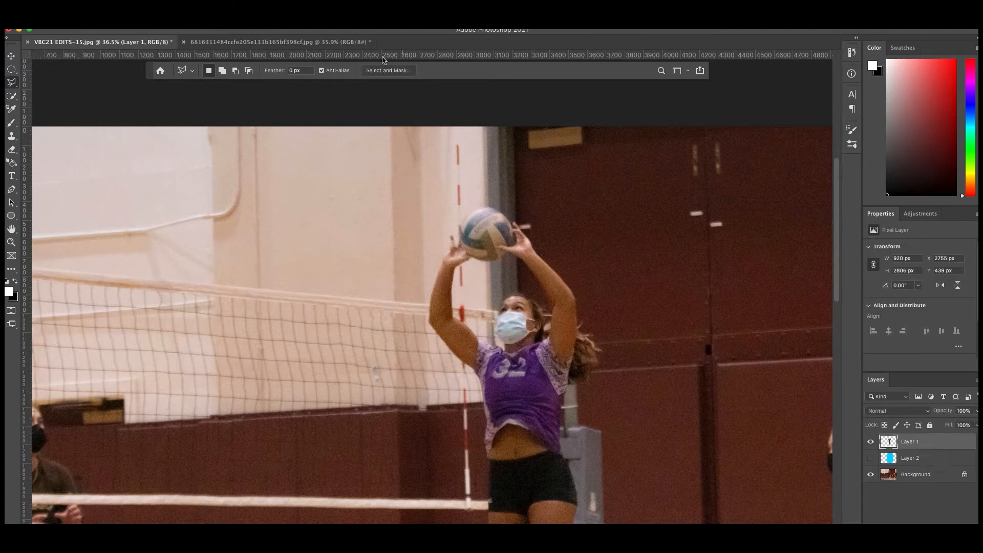
pyautogui.click(315, 42)
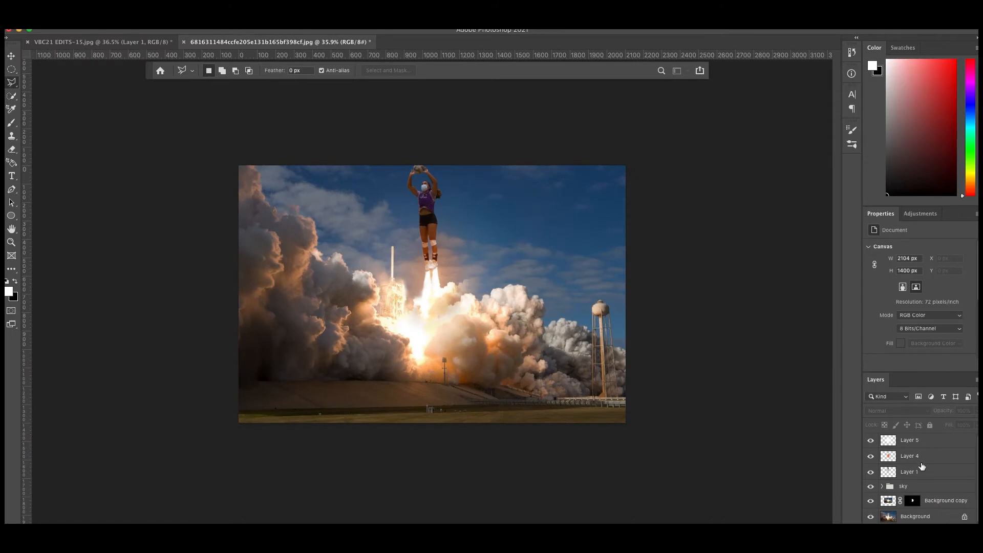
pyautogui.click(870, 502)
pyautogui.moveTo(872, 487); pyautogui.dragTo(871, 443)
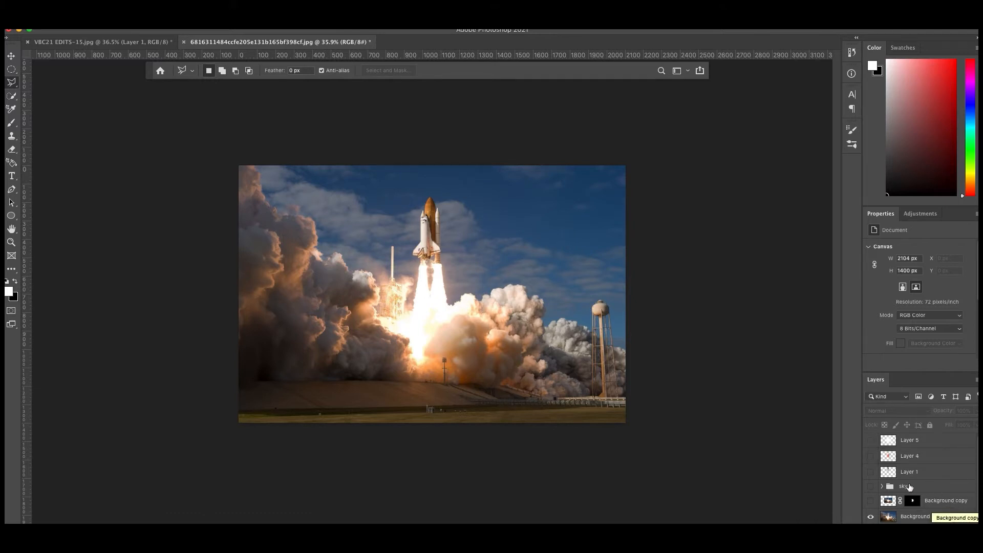
pyautogui.click(870, 471)
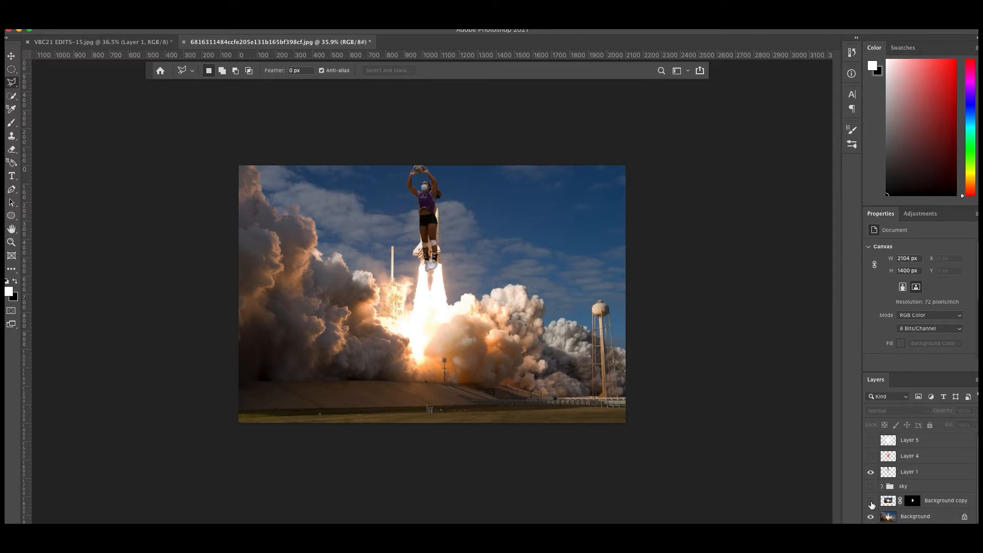
# Duplicate the Background layer of the rocket launch image
pyautogui.click(912, 518)
pyautogui.rightClick(914, 518)
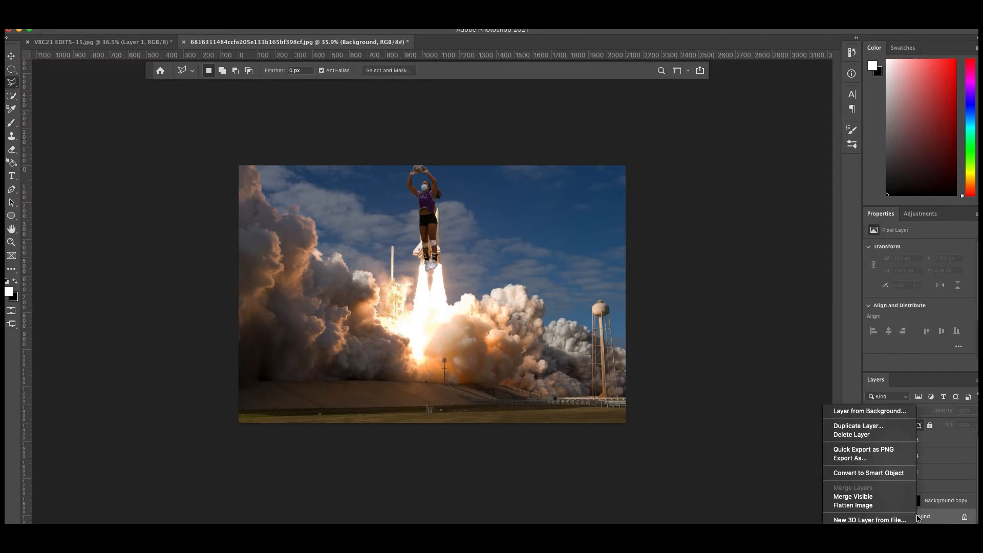
pyautogui.click(858, 425)
pyautogui.press('Return')
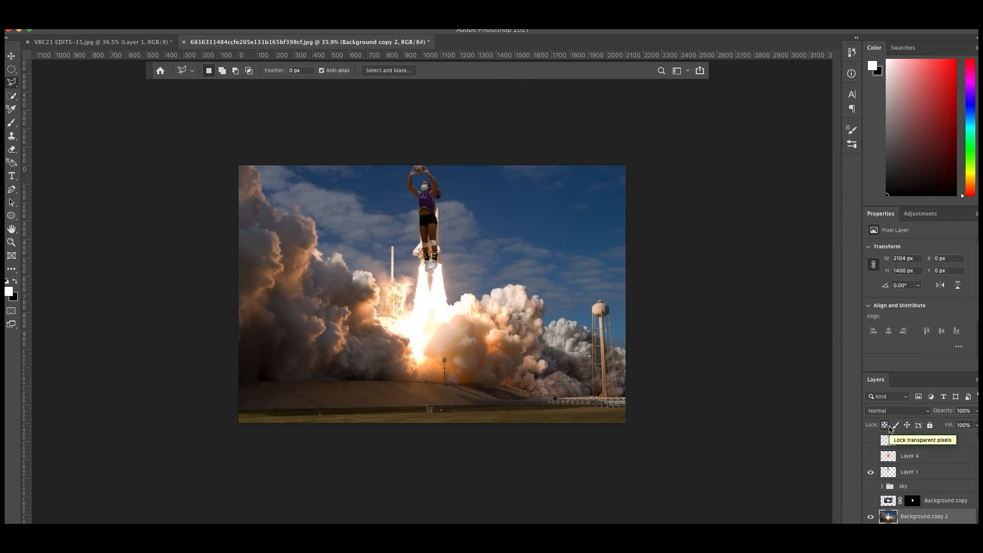
# Scale the duplicated background to about 63.5% and position its rocket flame directly beneath the player's feet
pyautogui.hotkey('ctrl', 't')
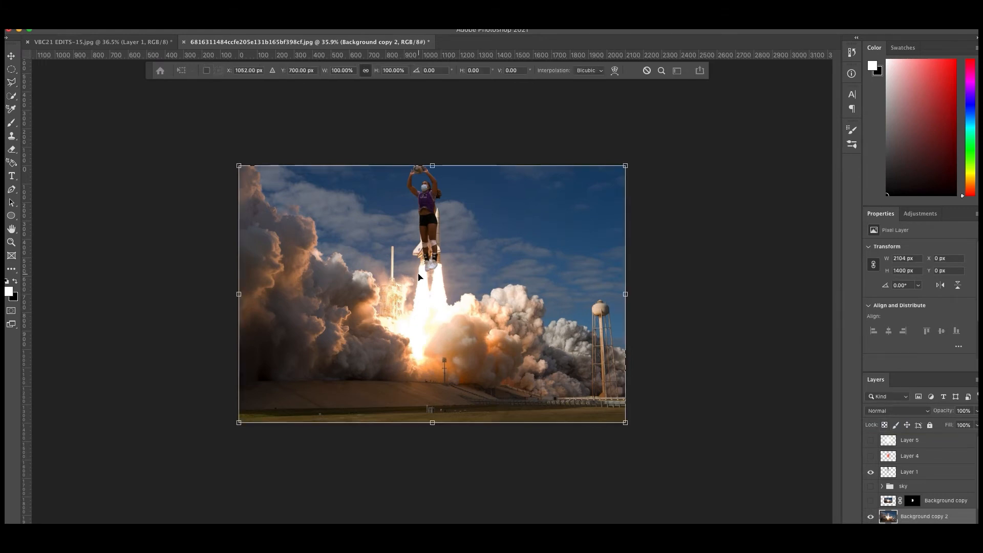
pyautogui.moveTo(625, 423); pyautogui.dragTo(483, 326)
pyautogui.moveTo(454, 283)
pyautogui.mouseDown()
pyautogui.moveTo(532, 321)
pyautogui.moveTo(524, 321)
pyautogui.mouseUp()
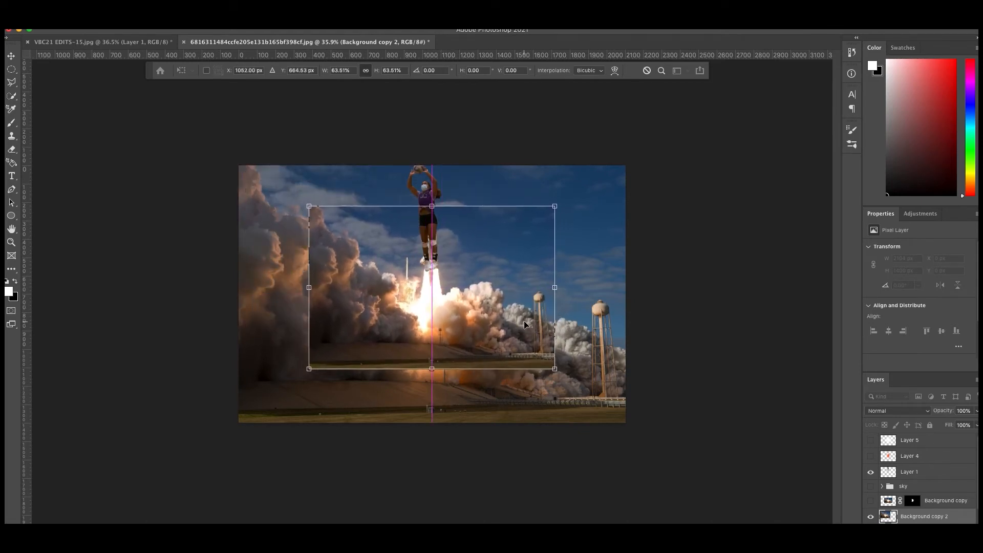
pyautogui.press('Return')
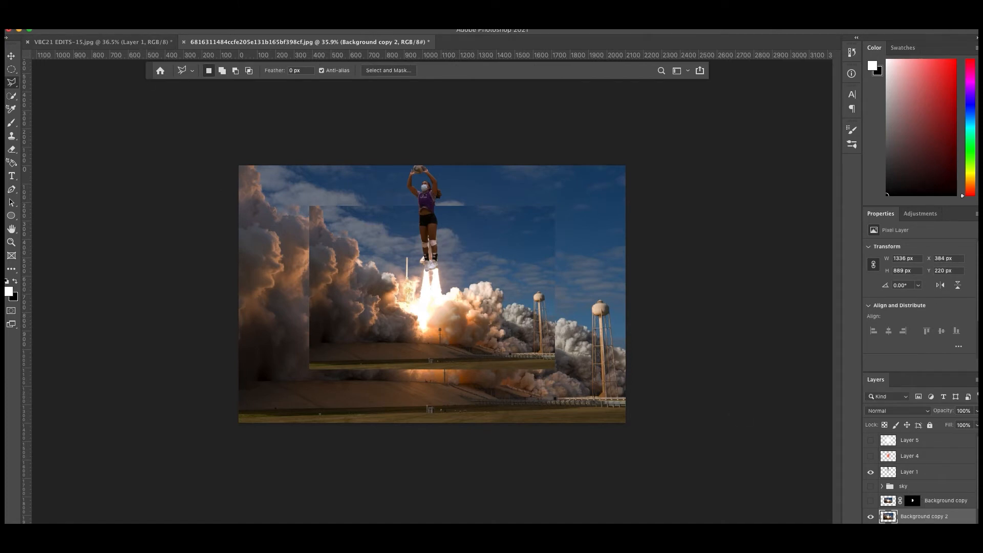
# Add a Hide All layer mask to the scaled background duplicate
pyautogui.click(103, 20)
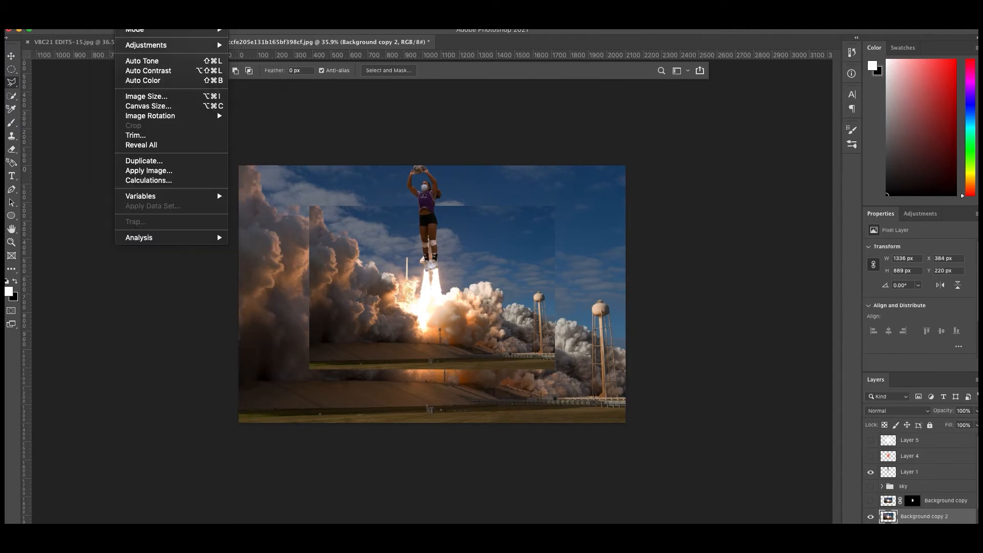
pyautogui.moveTo(157, 20)
pyautogui.moveTo(236, 183)
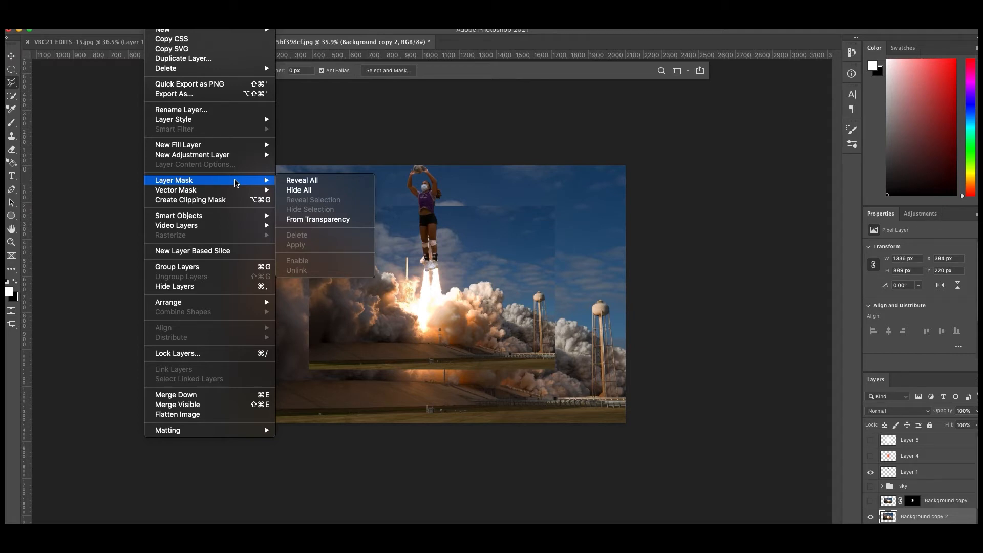
pyautogui.click(302, 190)
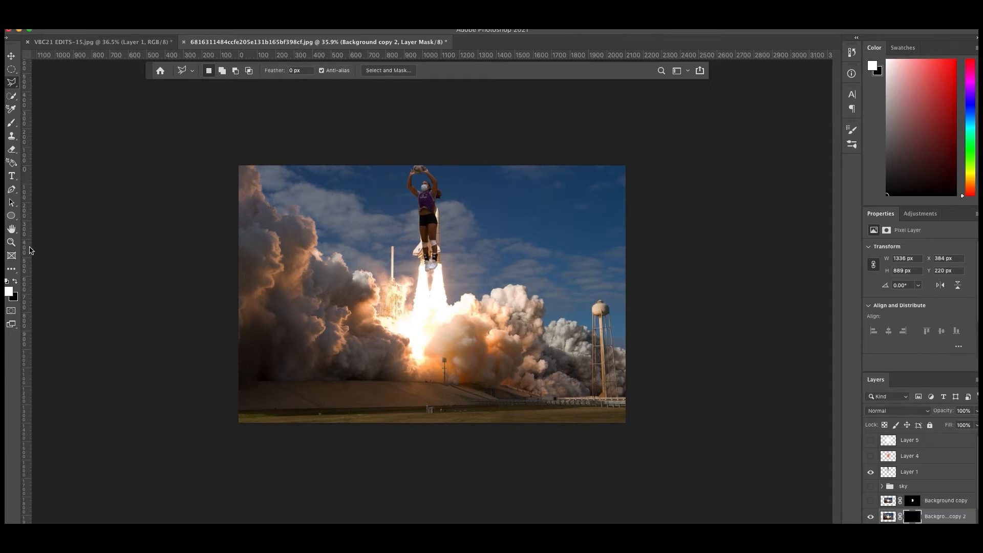
# Set the soft brush to about 95 px and try it on the duplicate's mask at the flame below the player's feet
pyautogui.scroll(-1, 904, 506)
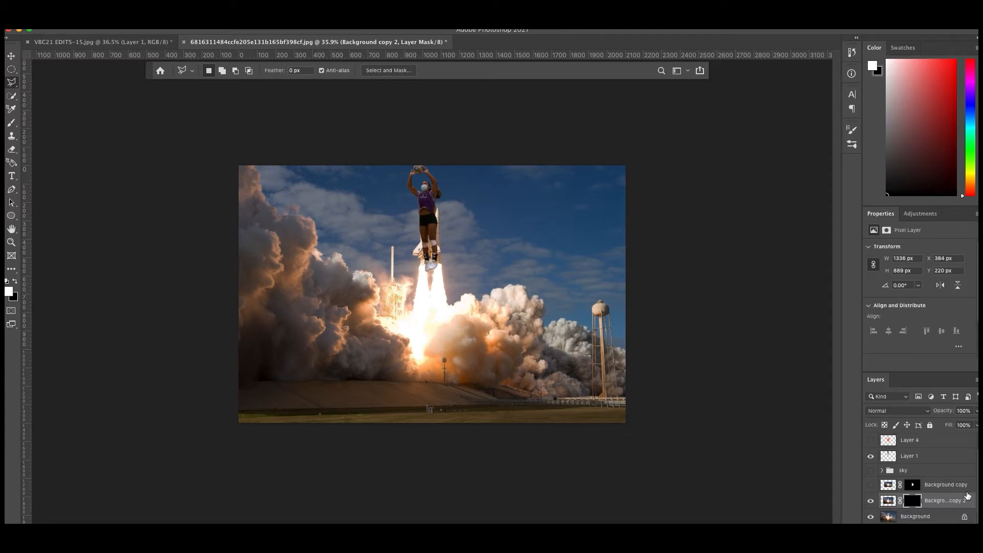
pyautogui.press('b')
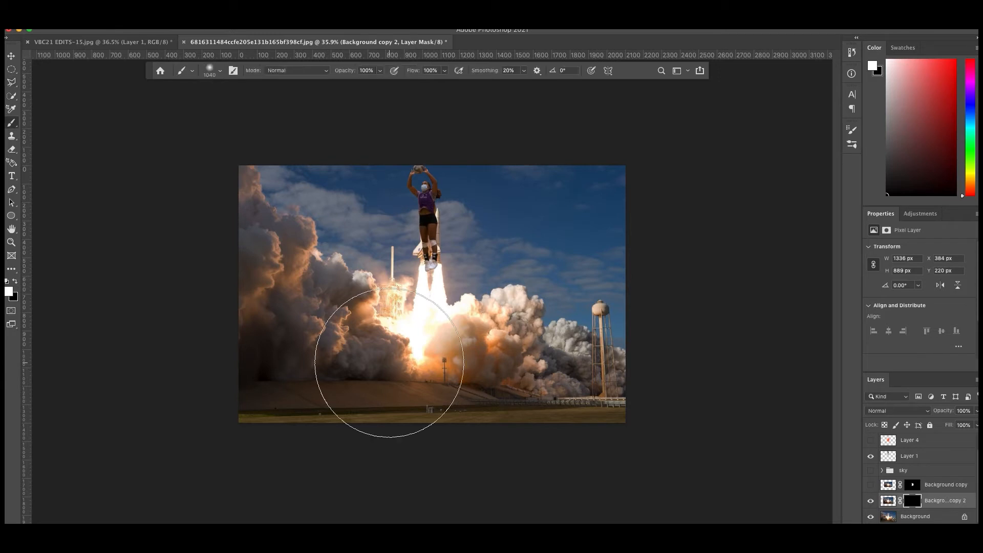
pyautogui.click(220, 70)
pyautogui.moveTo(262, 102); pyautogui.dragTo(234, 104)
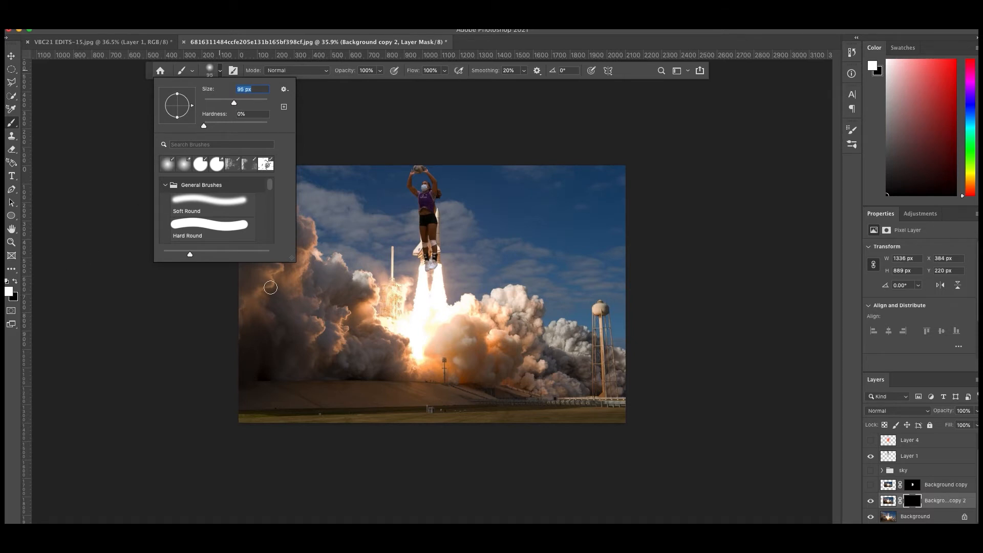
pyautogui.click(429, 277)
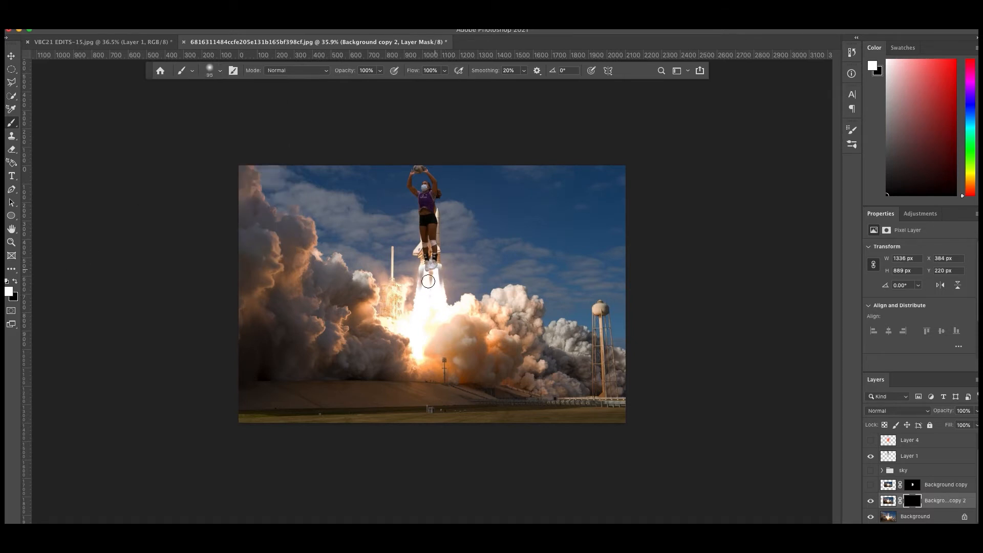
# Delete the scaled background duplicate and show the existing masked Background copy layer instead
pyautogui.moveTo(945, 502); pyautogui.dragTo(955, 531)
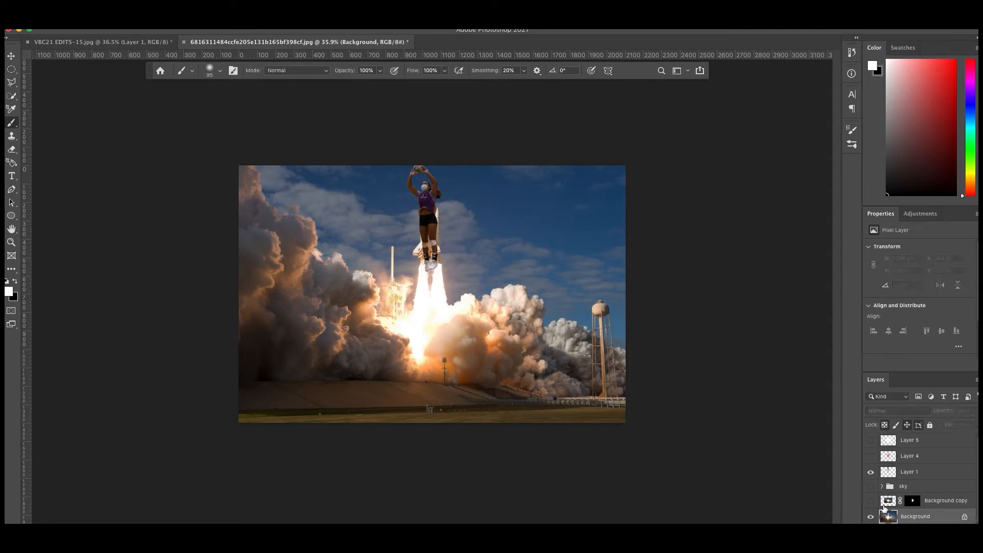
pyautogui.click(872, 502)
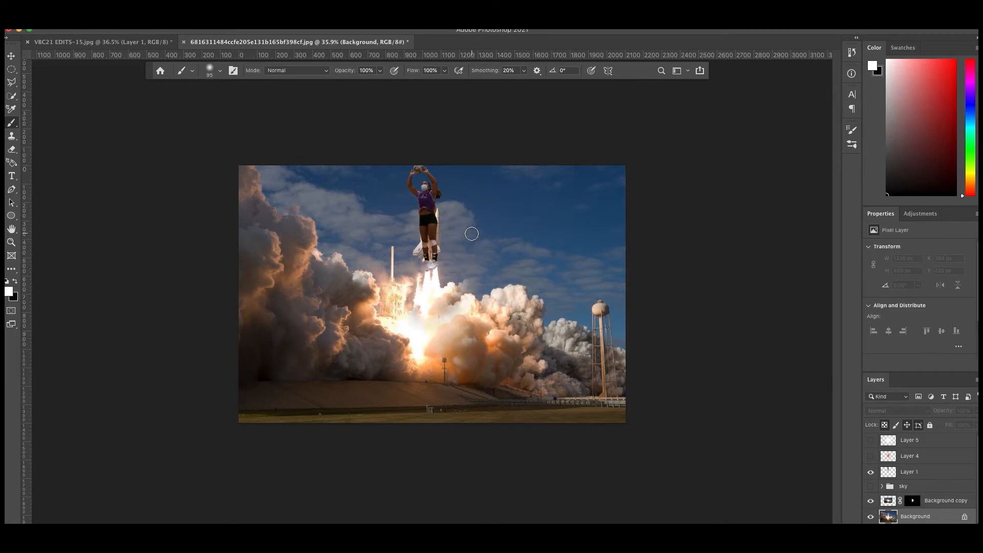
# Copy an elliptical sky patch of about 707 × 429 px beside the player from the Background layer onto a new layer
pyautogui.click(910, 489)
pyautogui.click(12, 69)
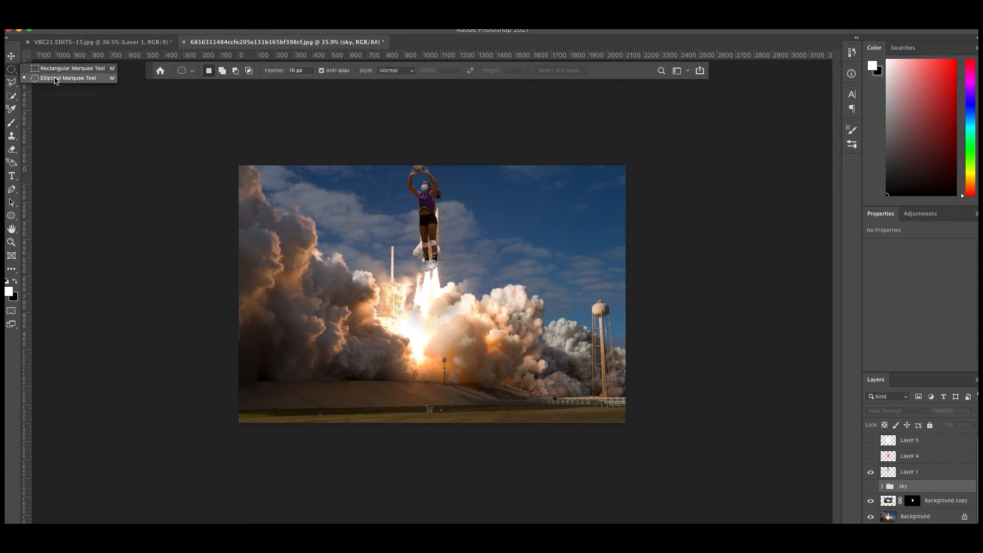
pyautogui.click(56, 80)
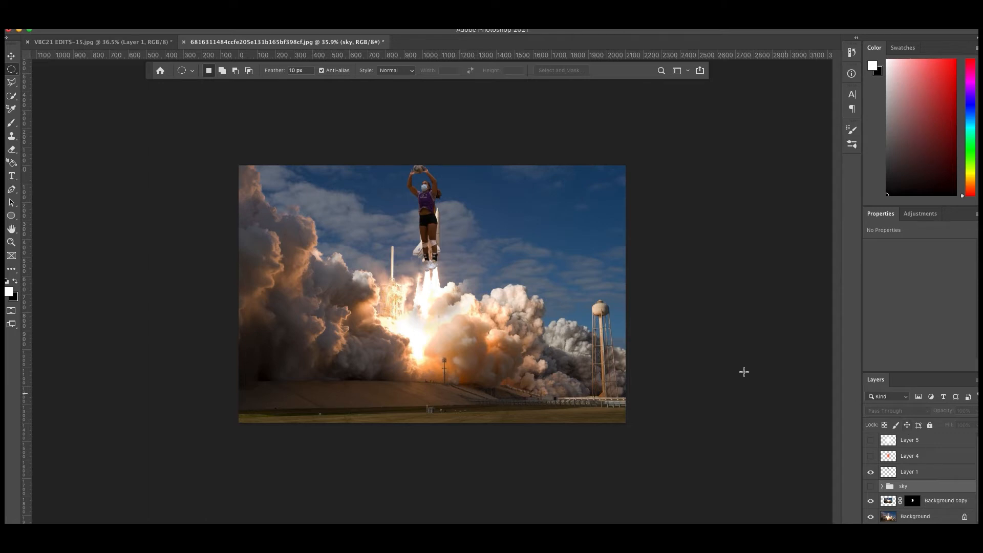
pyautogui.click(928, 518)
pyautogui.moveTo(464, 205); pyautogui.dragTo(586, 275)
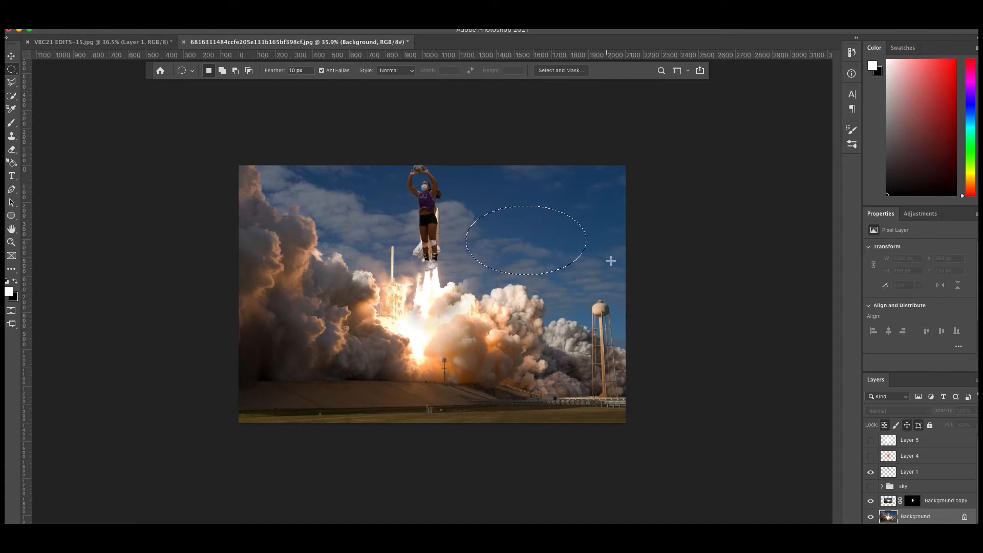
pyautogui.rightClick(534, 229)
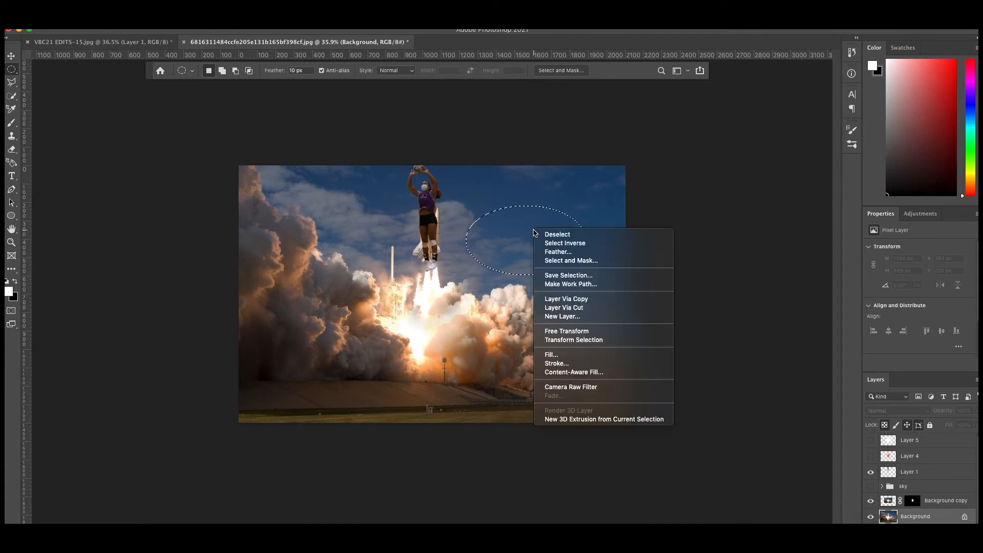
pyautogui.click(627, 305)
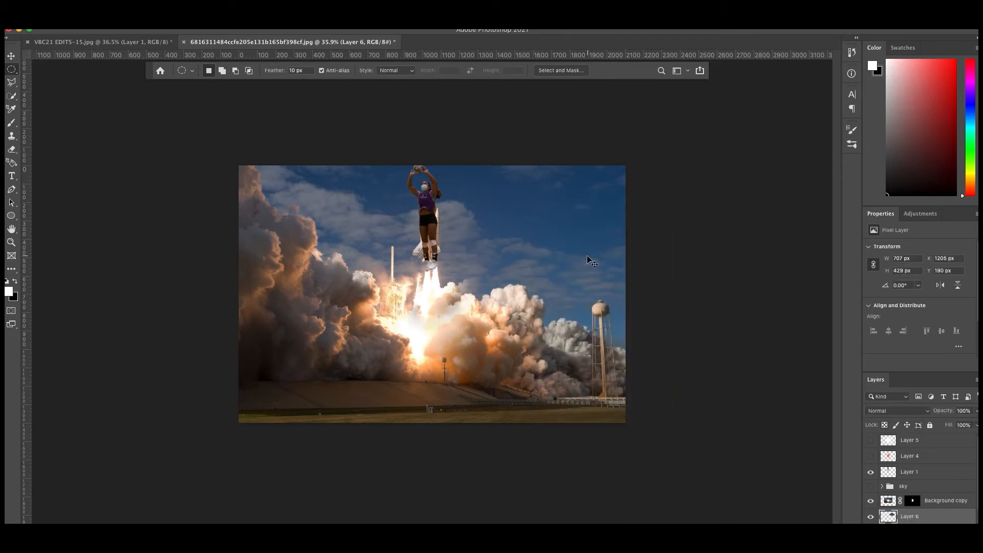
# Move the copied sky patch over the shuttle behind the player and apply the transform
pyautogui.press('super+t')
pyautogui.moveTo(560, 246); pyautogui.dragTo(488, 238)
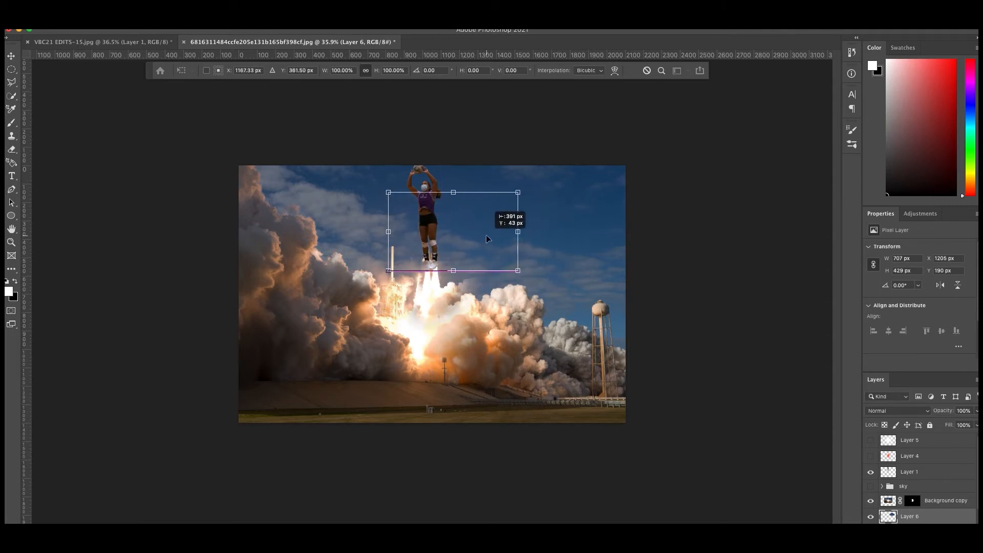
pyautogui.scroll(-2, 916, 516)
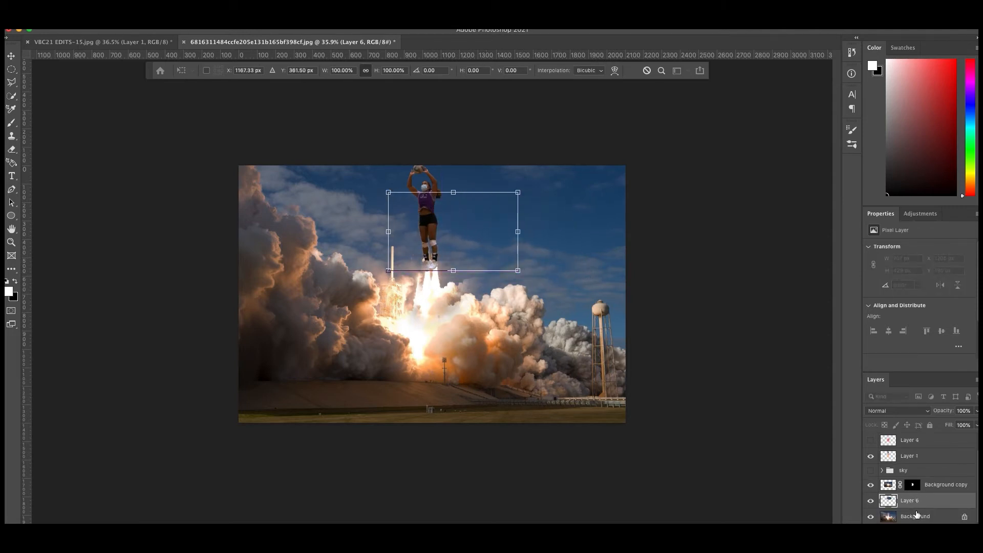
pyautogui.scroll(2, 931, 485)
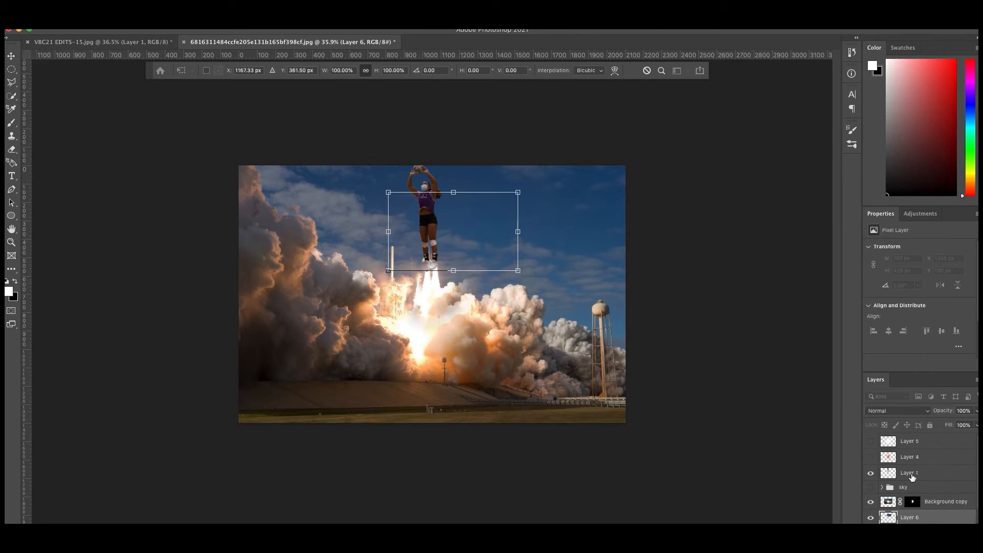
pyautogui.click(912, 476)
pyautogui.scroll(-1, 912, 476)
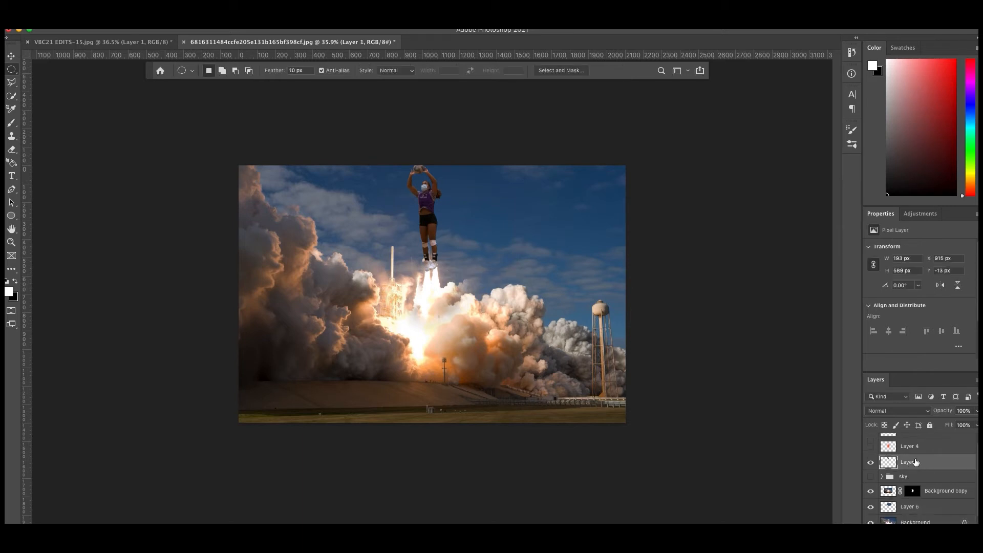
pyautogui.click(916, 504)
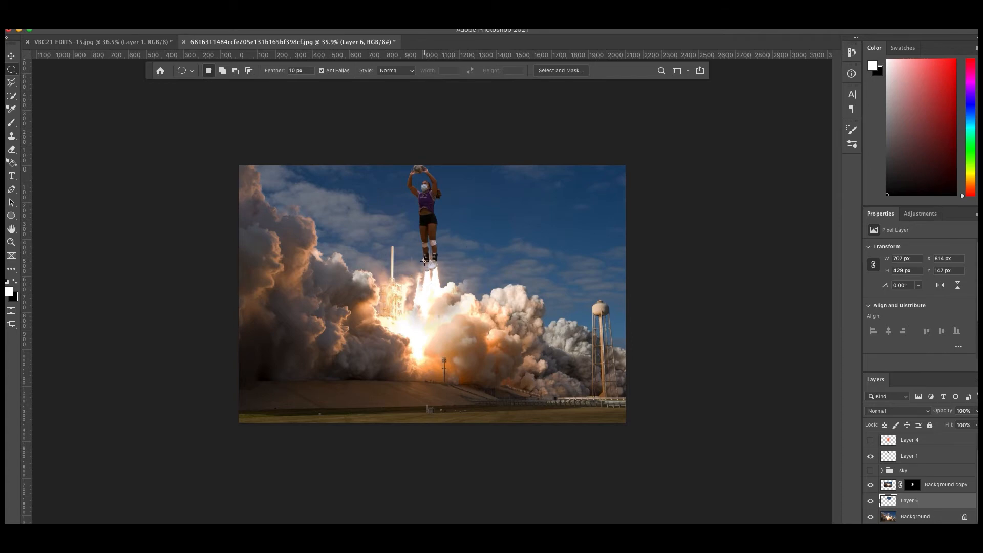
# Check the shuttle remnants around the player's legs and delete the sky patch layer, Layer 6
pyautogui.scroll(3, 428, 226)
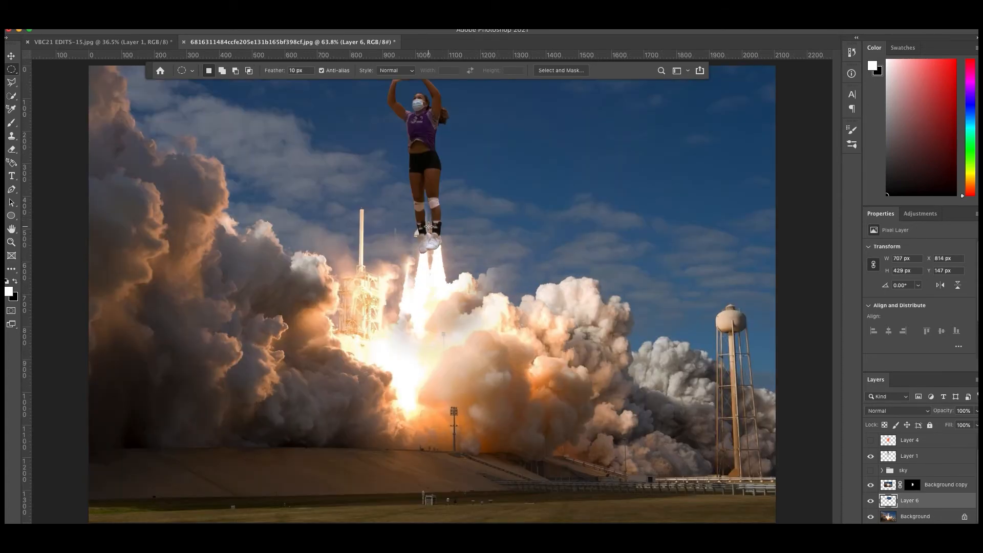
pyautogui.scroll(5, 428, 226)
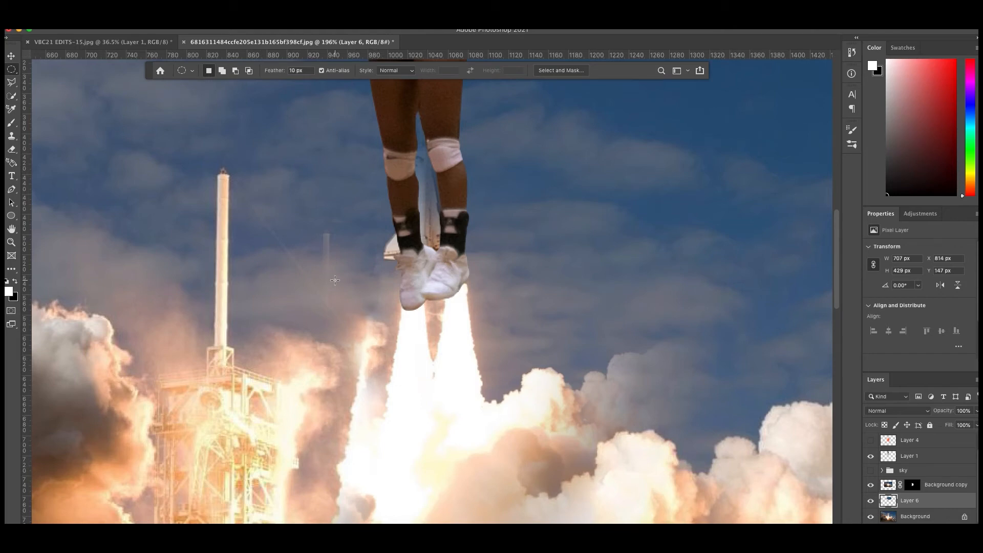
pyautogui.scroll(-3, 335, 279)
pyautogui.scroll(-2, 735, 448)
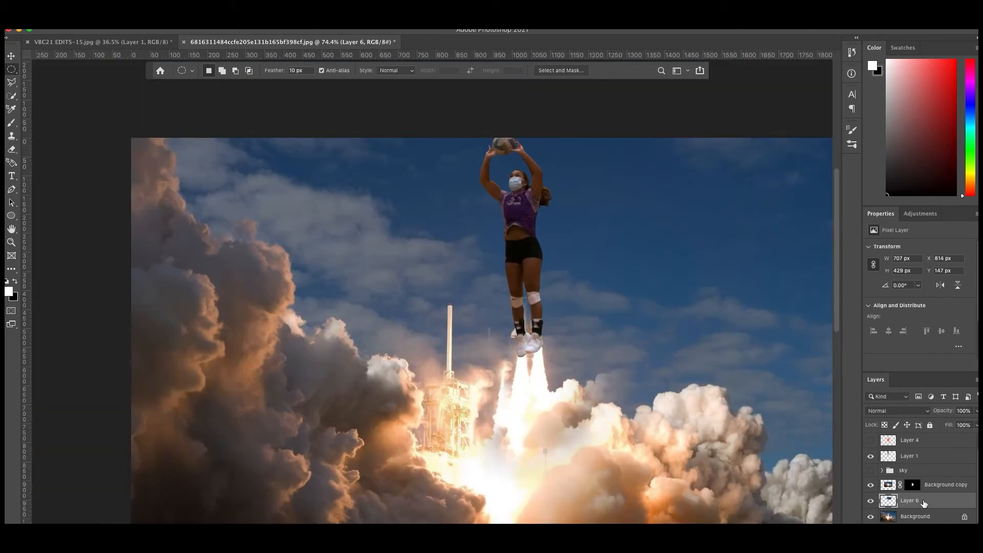
pyautogui.press('Delete')
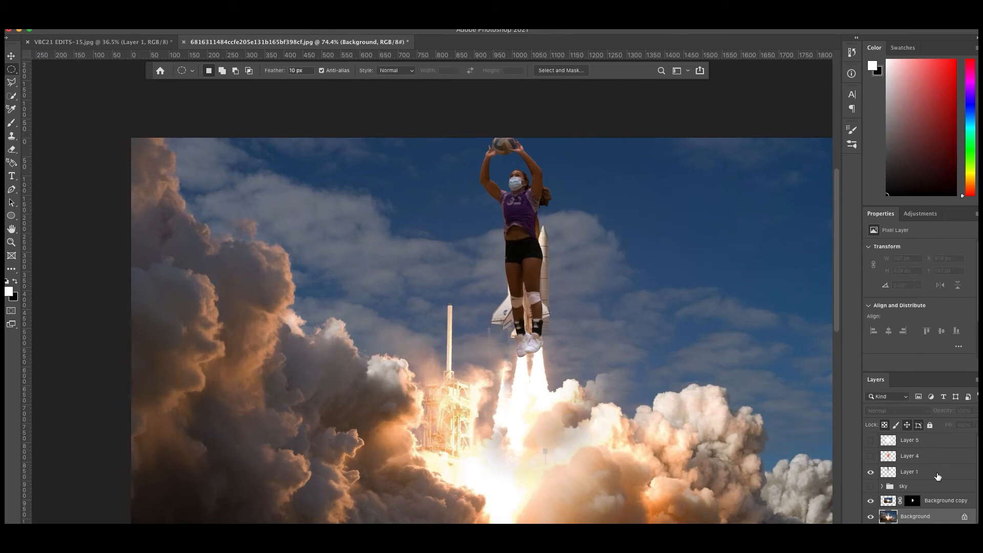
# Expand the existing sky group and make it visible to cover the shuttle with its sky patches
pyautogui.click(904, 486)
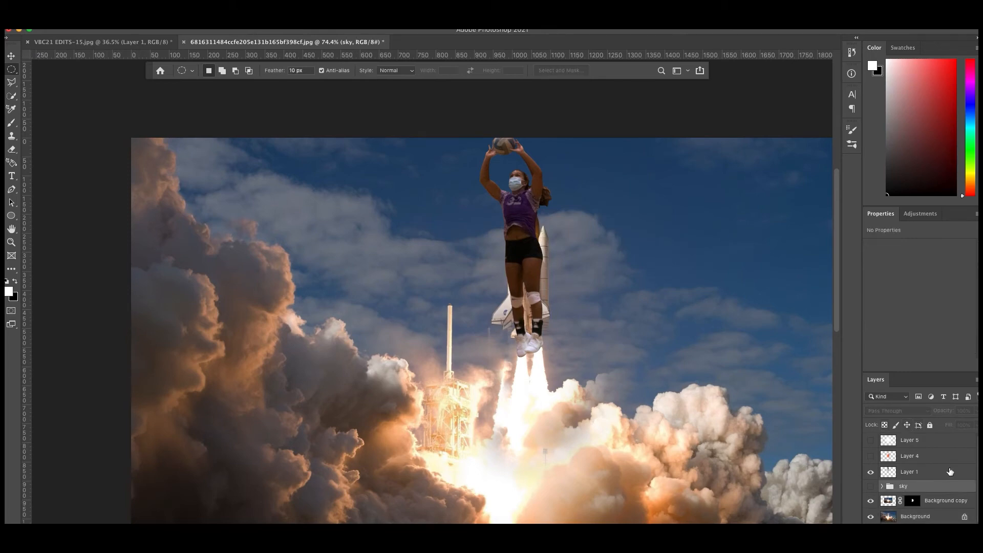
pyautogui.click(882, 486)
pyautogui.scroll(-3, 938, 481)
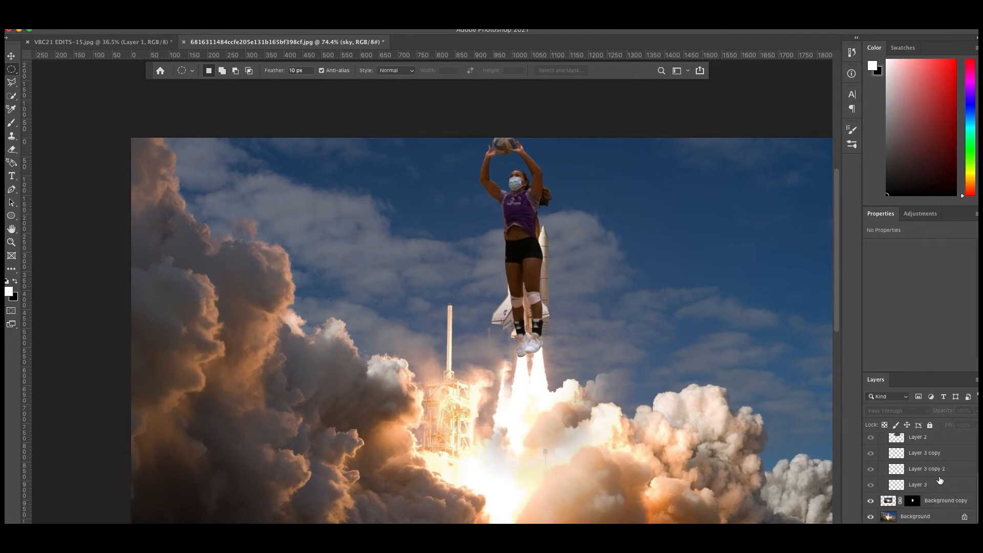
pyautogui.scroll(1, 921, 455)
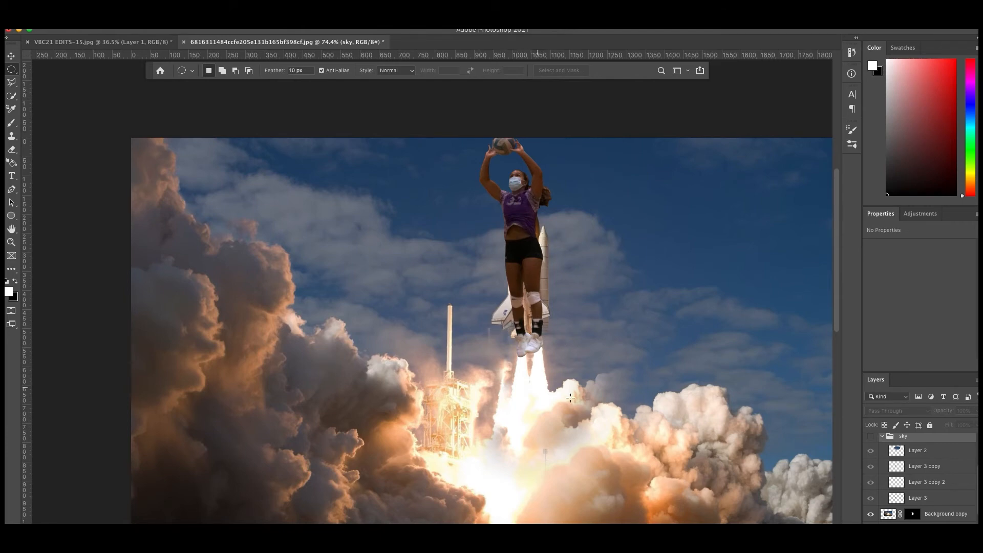
pyautogui.click(871, 437)
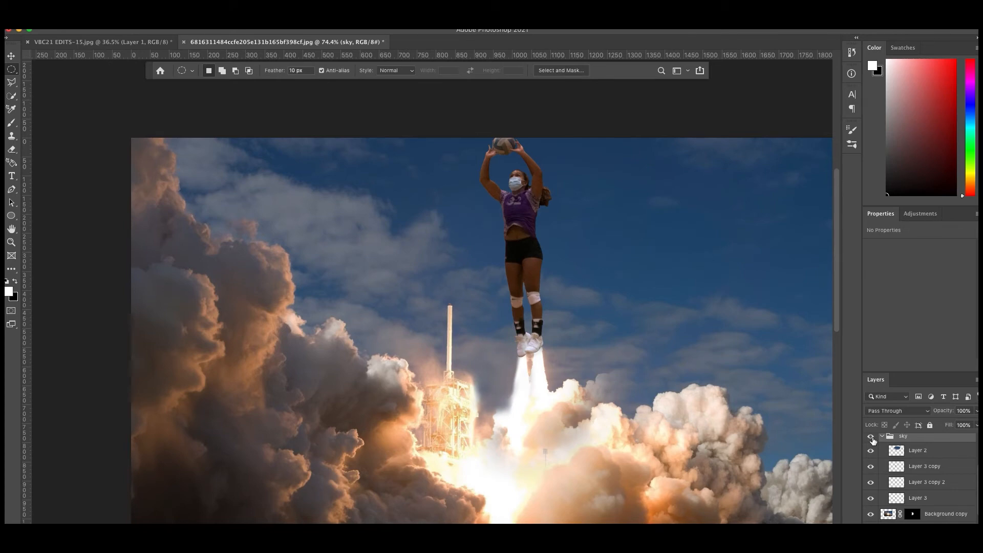
# Examine the patched sky around the player's legs, the flames and the launch tower, and collapse the sky group
pyautogui.scroll(-3, 429, 279)
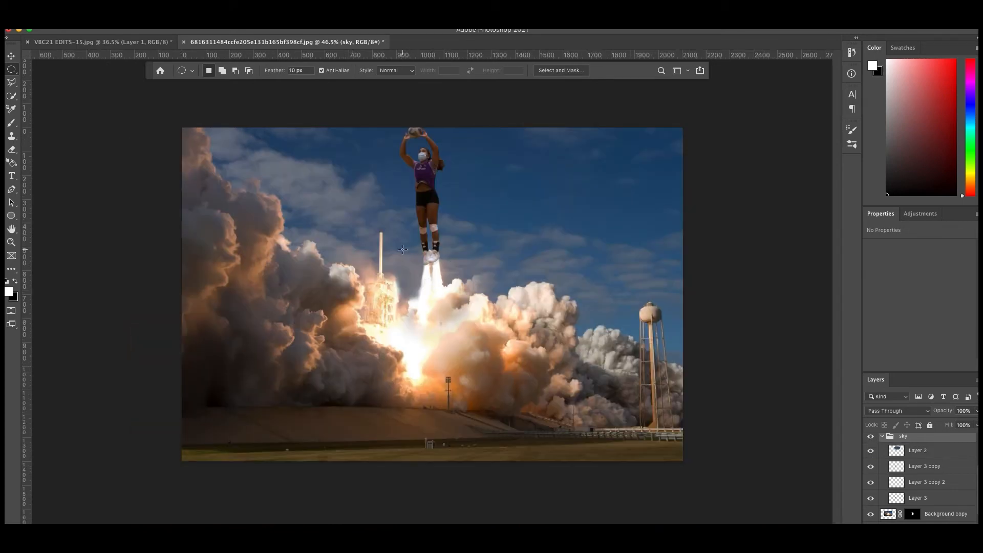
pyautogui.scroll(4, 409, 249)
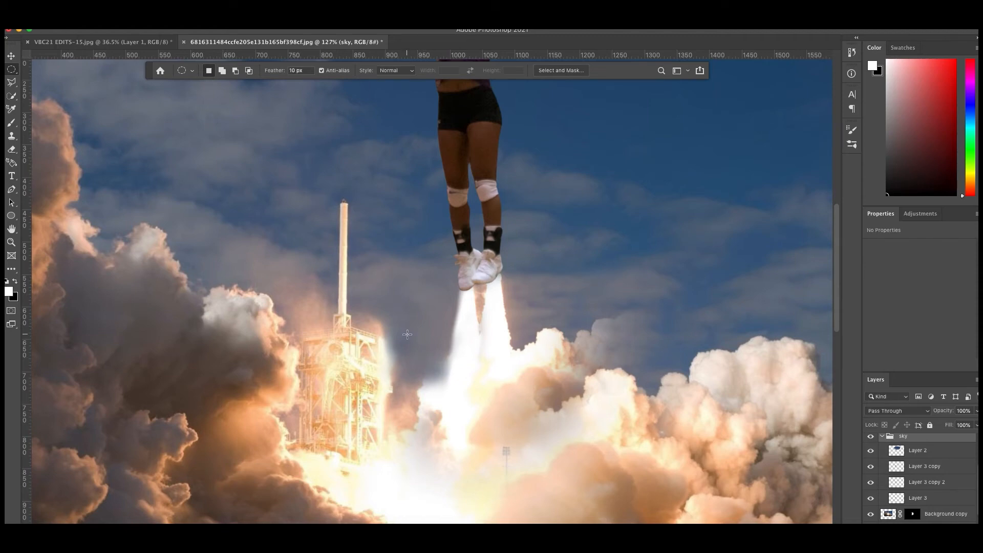
pyautogui.scroll(-2, 407, 335)
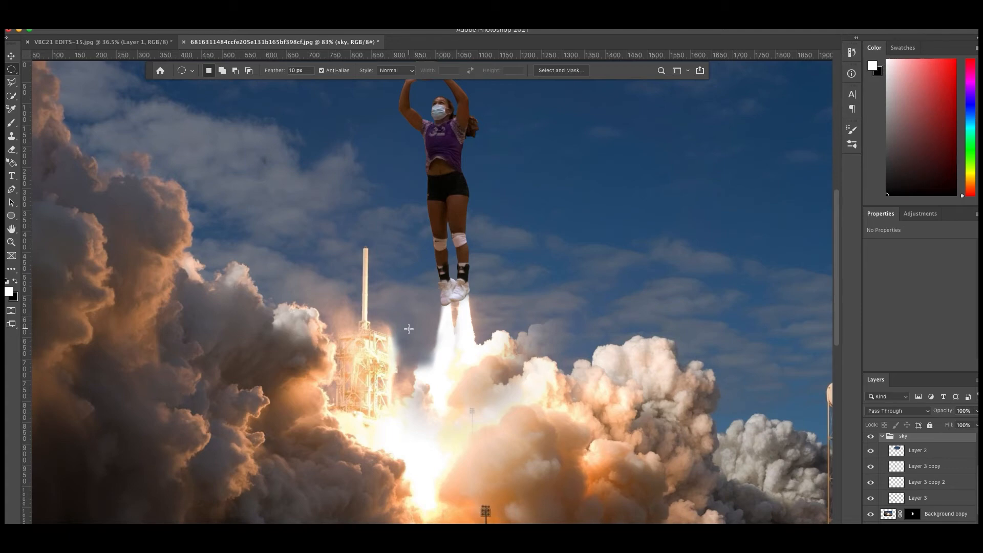
pyautogui.scroll(-2, 408, 329)
pyautogui.scroll(2, 401, 230)
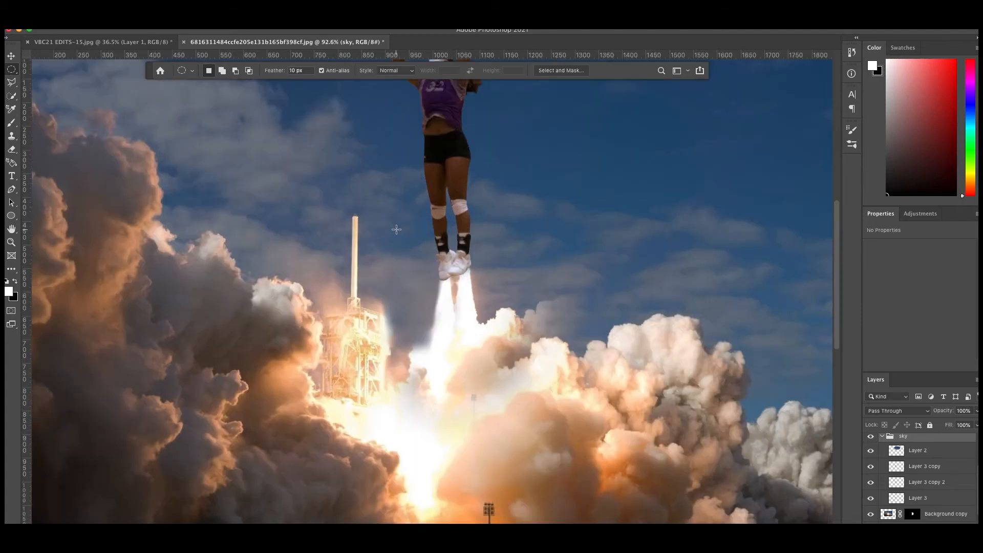
pyautogui.scroll(-1, 411, 268)
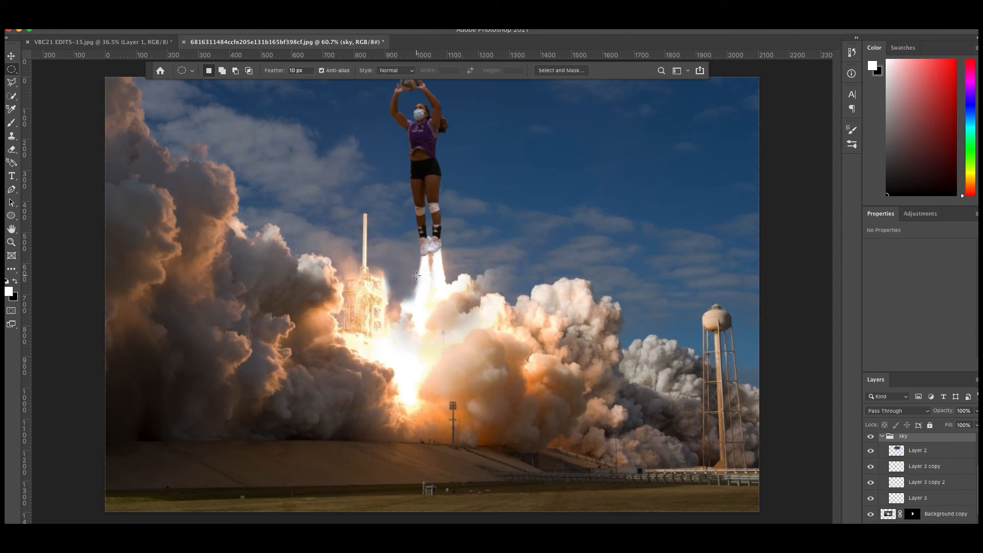
pyautogui.click(882, 436)
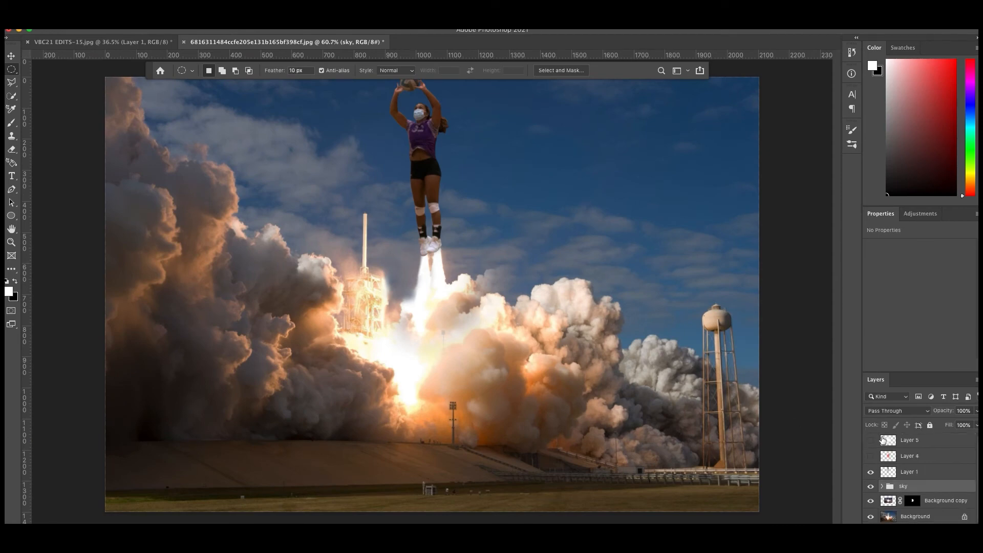
pyautogui.scroll(-3, 510, 279)
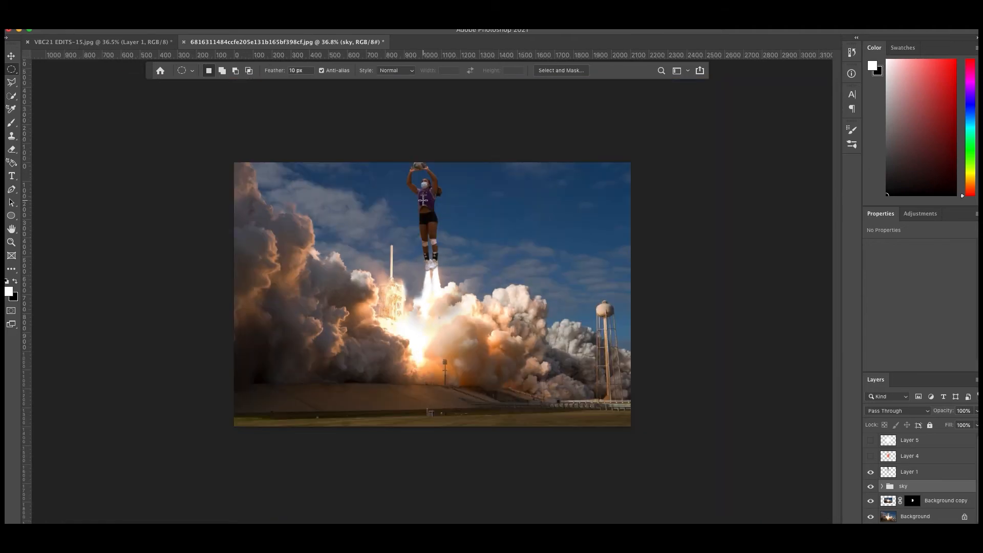
pyautogui.scroll(4, 423, 200)
pyautogui.scroll(-1, 461, 276)
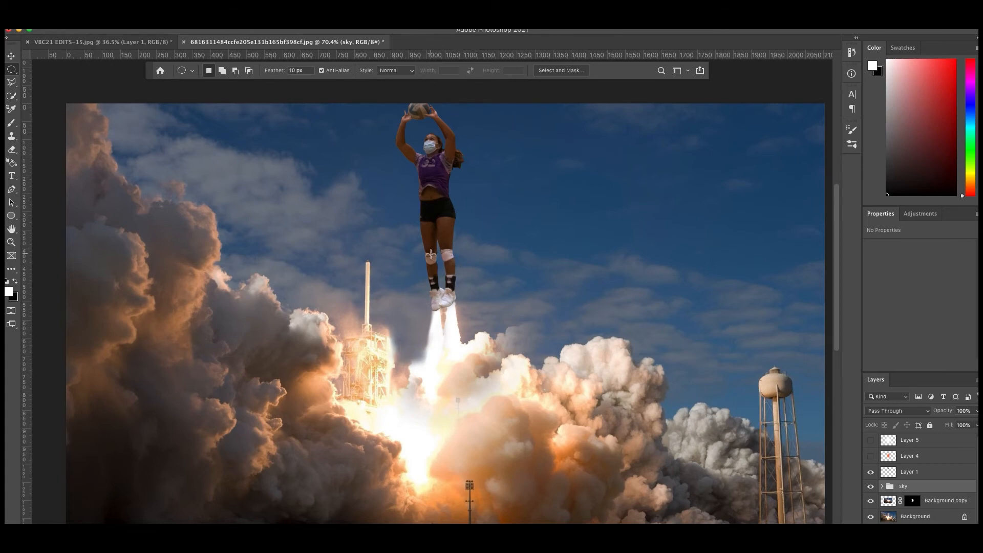
# Add a new empty layer directly above the player's layer, Layer 1
pyautogui.click(929, 460)
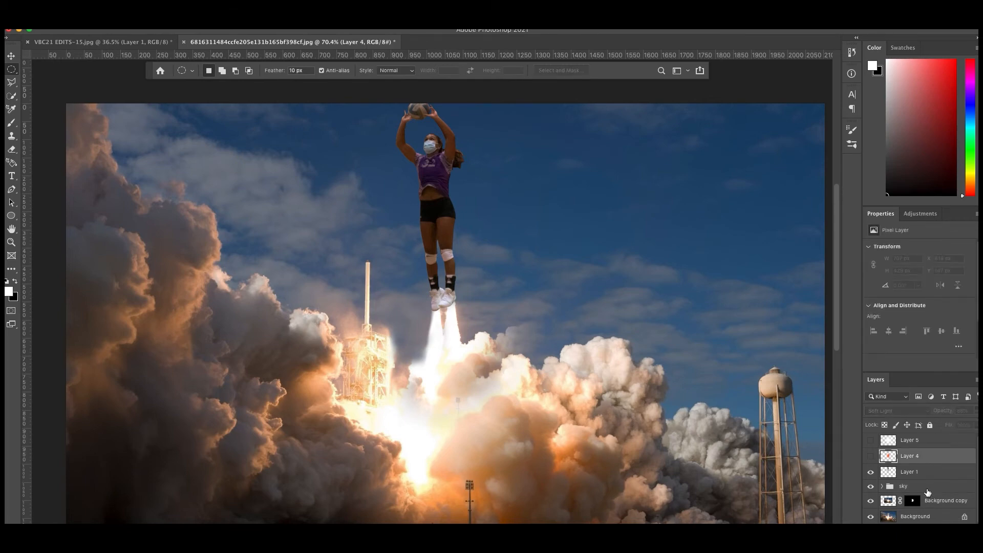
pyautogui.click(919, 472)
pyautogui.hotkey('ctrl', 'shift', 'alt', 'n')
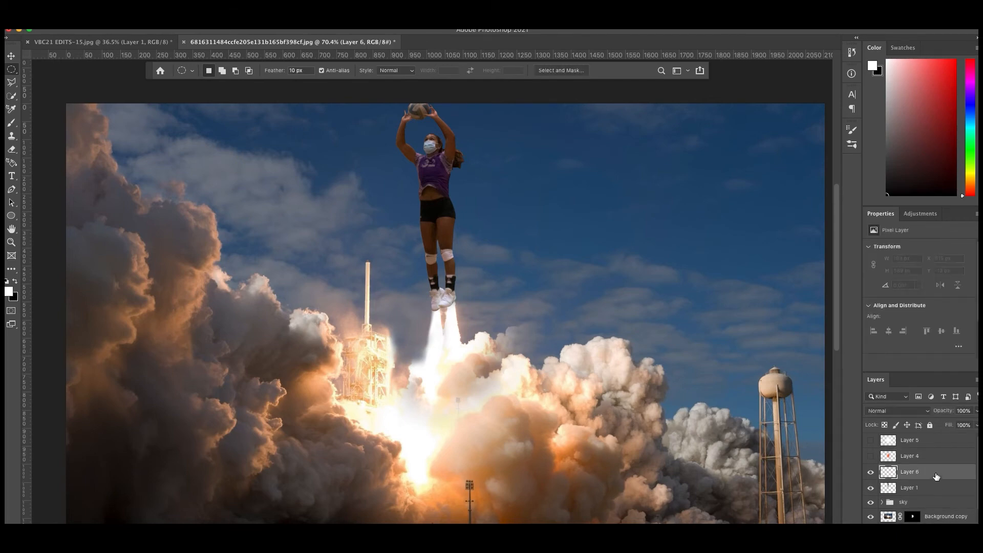
# Paint an orange glow over the player's lower legs on the new layer with a soft brush of about 428 px, 0% hardness
pyautogui.click(9, 292)
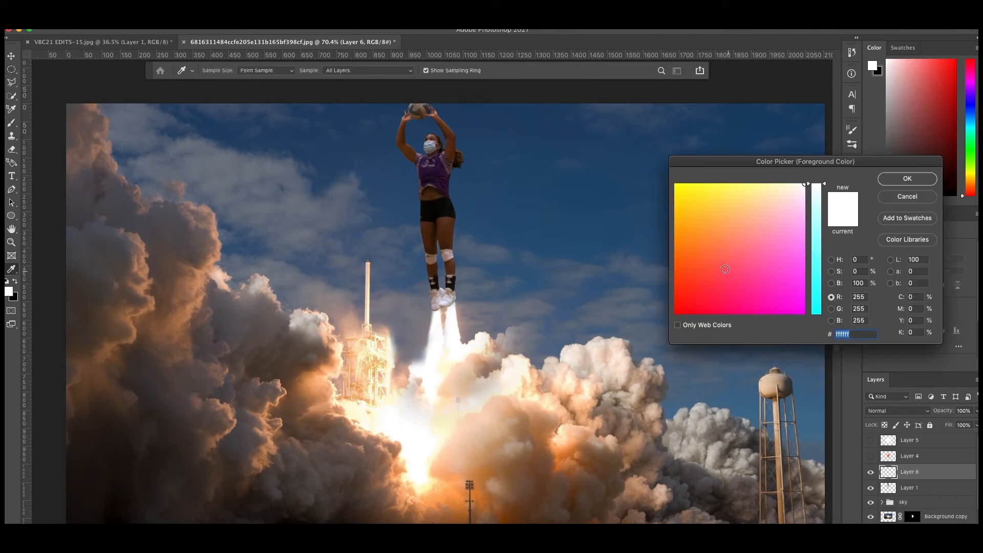
pyautogui.moveTo(724, 269); pyautogui.dragTo(682, 243)
pyautogui.click(907, 179)
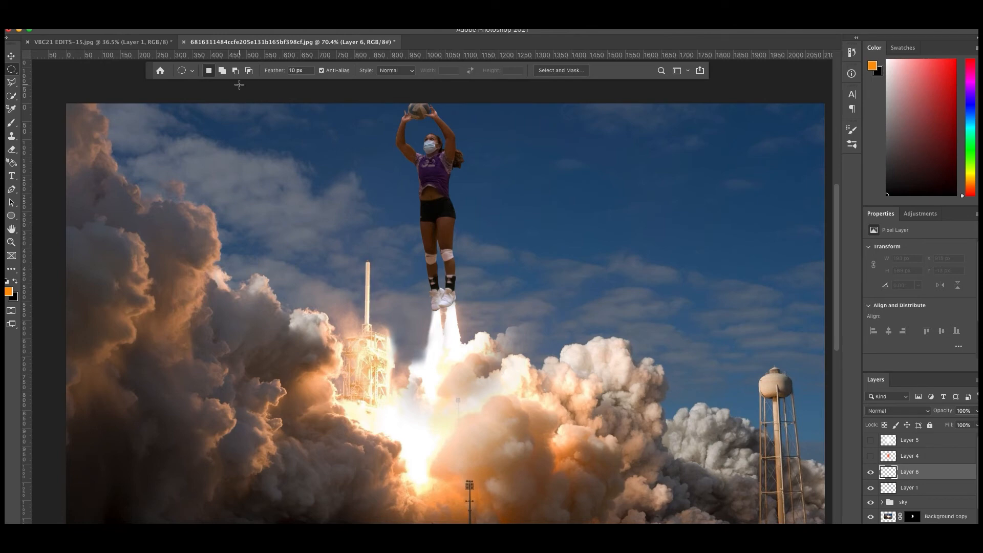
pyautogui.press('b')
pyautogui.click(220, 72)
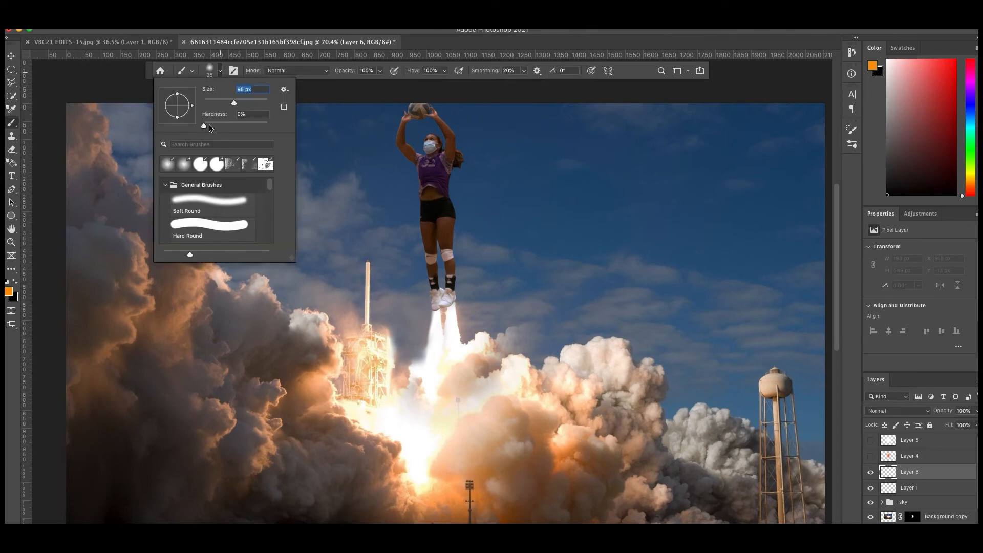
pyautogui.moveTo(234, 104); pyautogui.dragTo(259, 104)
pyautogui.click(441, 271)
pyautogui.click(441, 274)
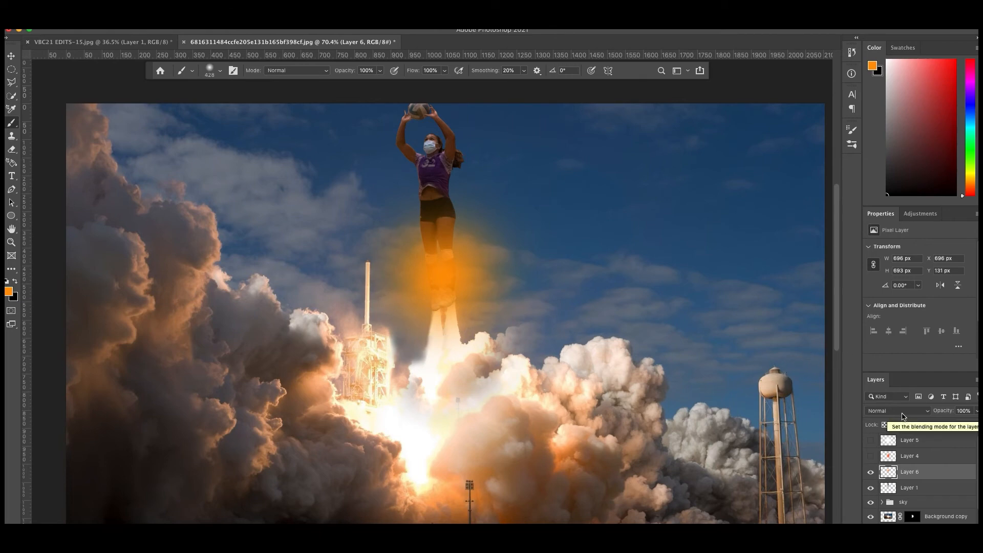
# Set the orange glow layer's blending mode to Soft Light and its opacity to 84%
pyautogui.click(902, 412)
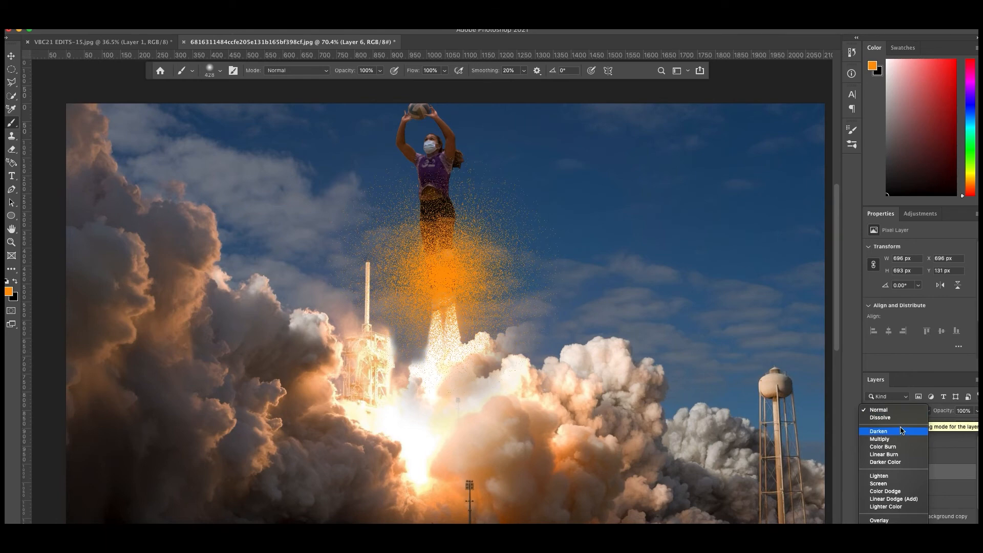
pyautogui.scroll(-2, 901, 429)
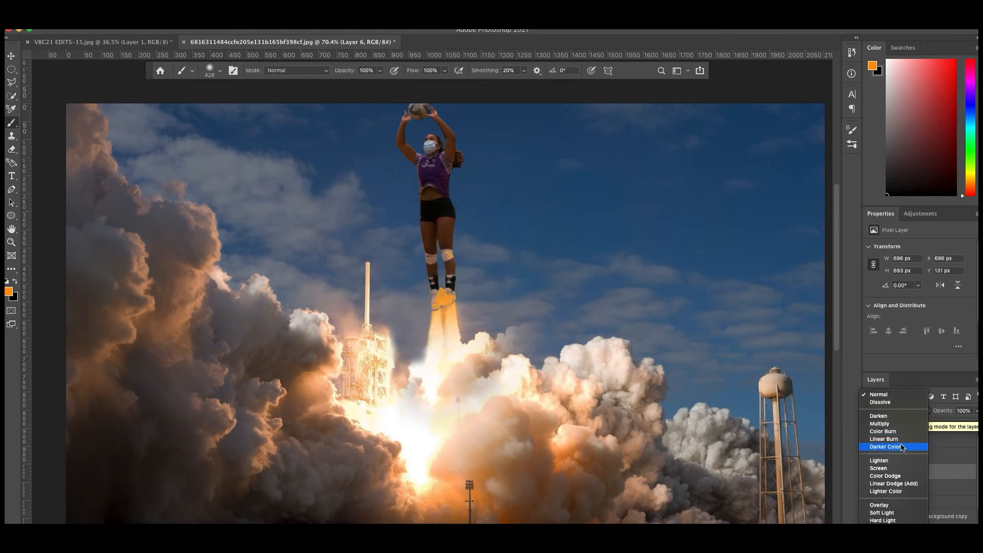
pyautogui.scroll(-2, 904, 453)
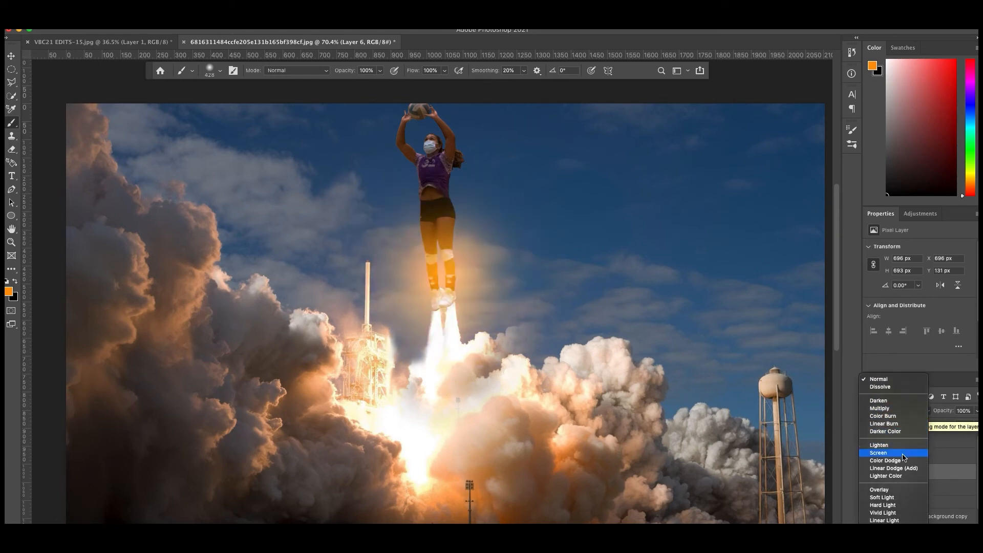
pyautogui.scroll(-3, 904, 461)
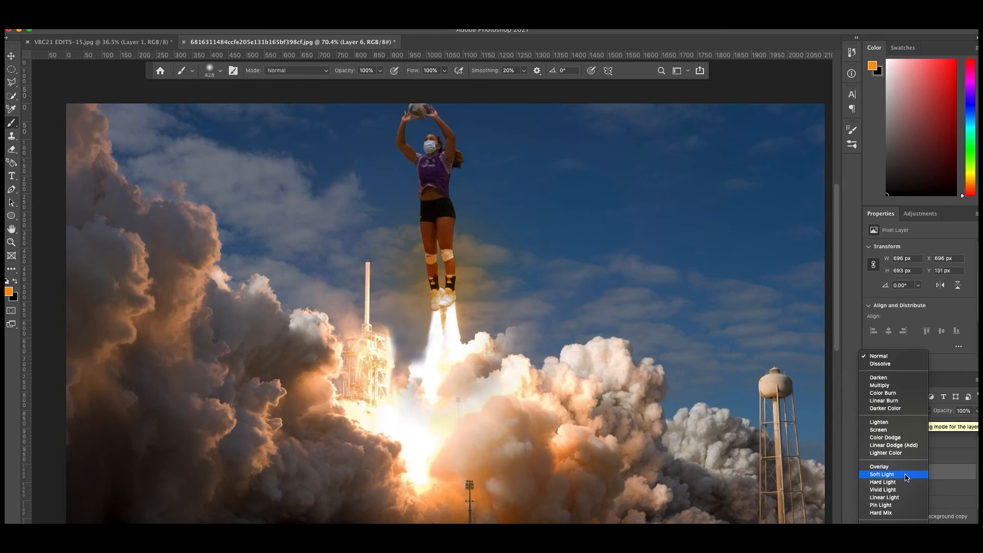
pyautogui.click(906, 477)
pyautogui.click(976, 410)
pyautogui.moveTo(975, 425); pyautogui.dragTo(969, 425)
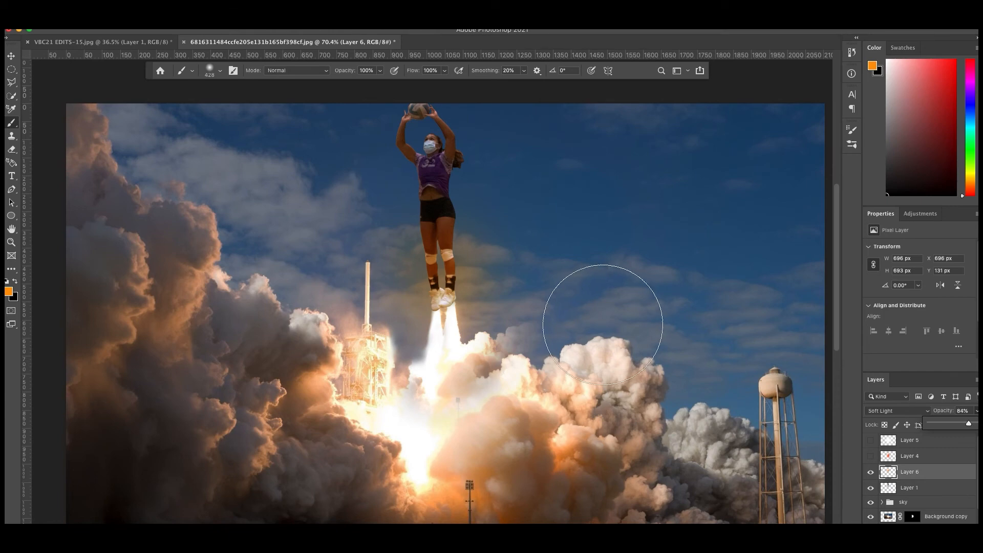
# Move the orange glow layer down over the player's feet and flames, to about X 704 px, Y 197 px
pyautogui.click(920, 480)
pyautogui.hotkey('ctrl', 't')
pyautogui.moveTo(434, 266); pyautogui.dragTo(432, 289)
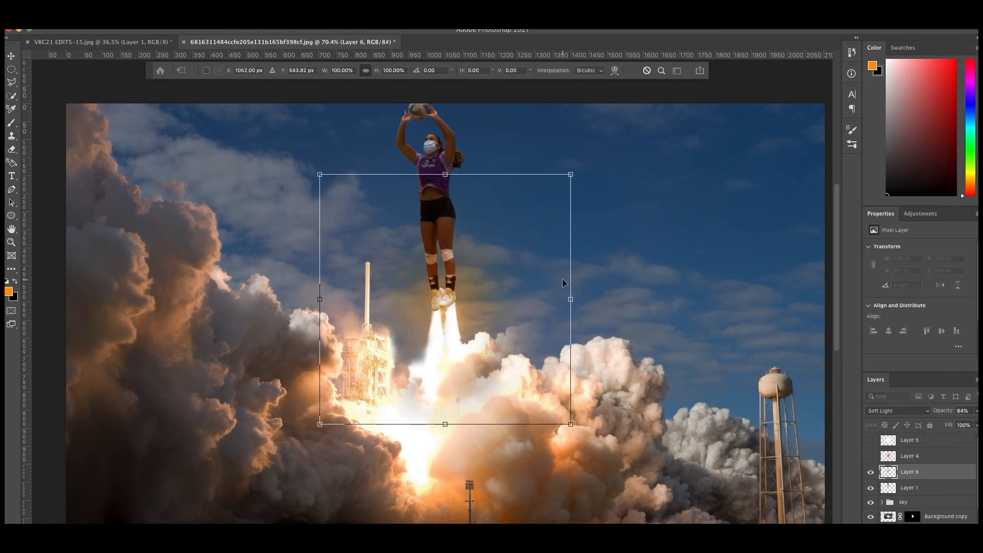
pyautogui.press('Return')
pyautogui.press('b')
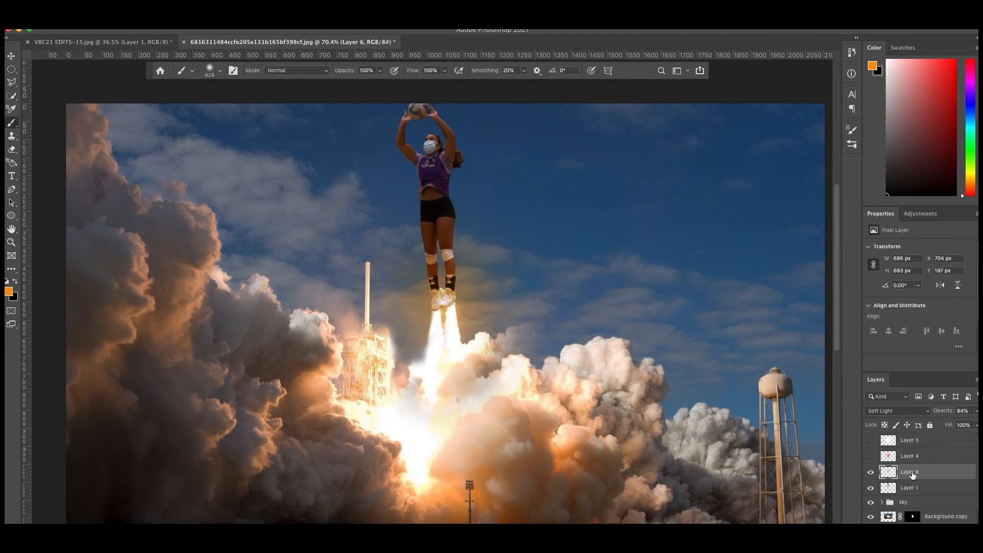
pyautogui.scroll(-3, 527, 318)
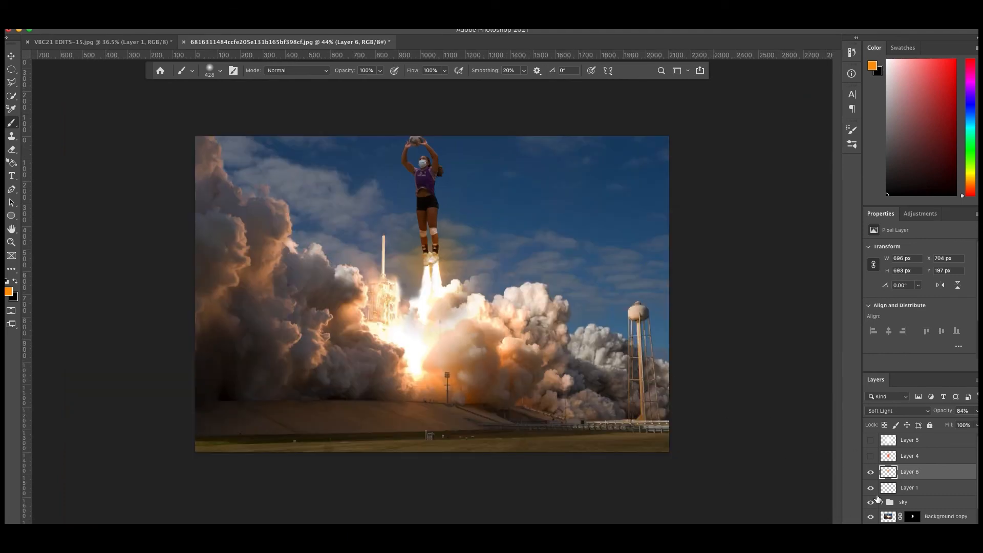
# Compare the image with and without the newly painted orange glow, and delete that glow layer, Layer 6
pyautogui.click(870, 472)
pyautogui.click(870, 472)
pyautogui.moveTo(908, 475); pyautogui.dragTo(965, 531)
# Make the hidden orange glow layer, Layer 4, visible above the player's layer
pyautogui.click(920, 456)
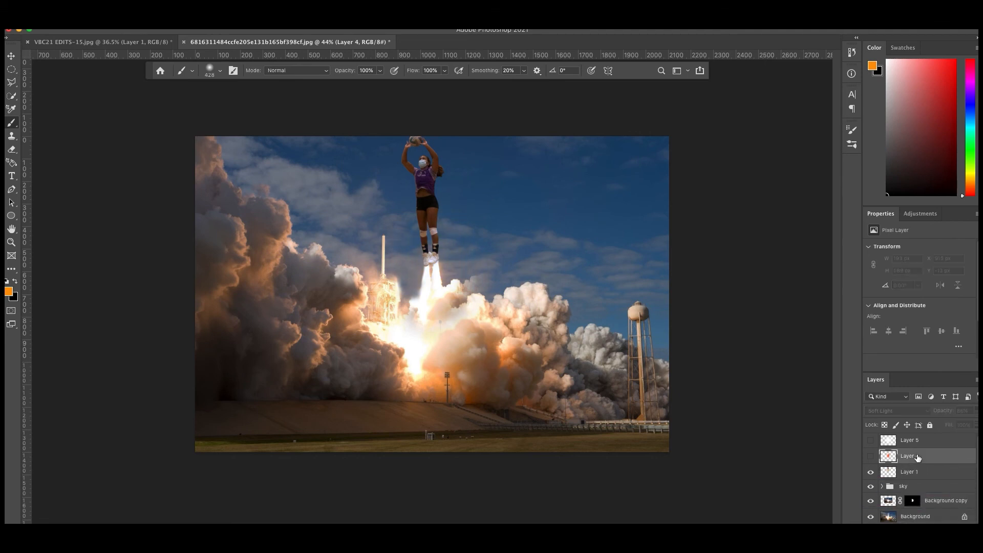
pyautogui.click(870, 456)
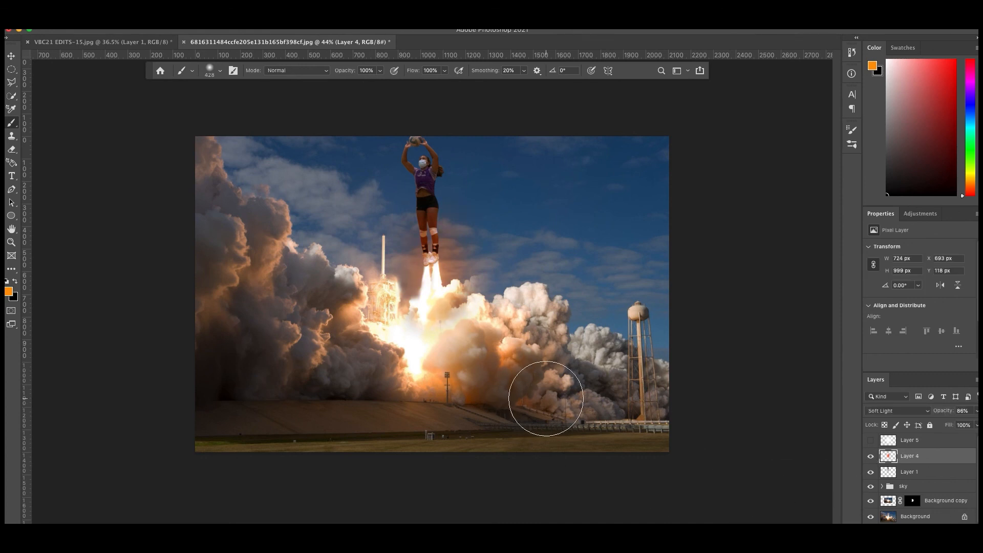
pyautogui.scroll(1, 920, 475)
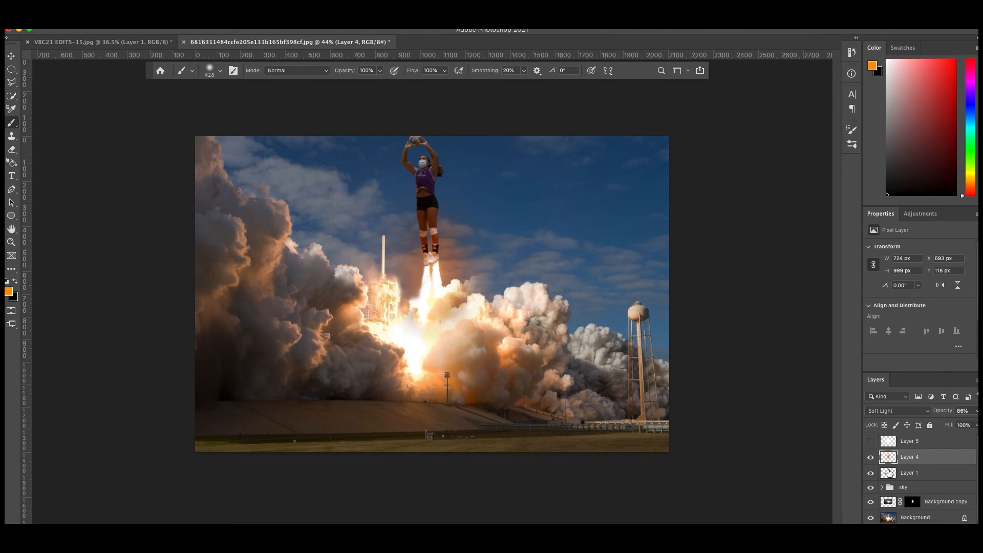
# Paint a white glow over the player's lower legs and feet on a new layer above Layer 5, with a soft brush of about 460 px
pyautogui.click(907, 443)
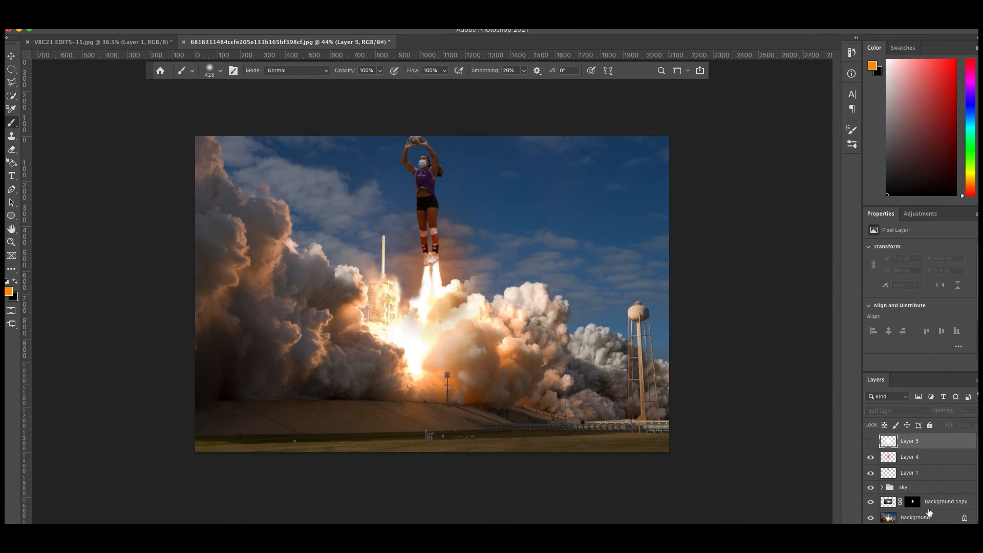
pyautogui.hotkey('ctrl', 'shift', 'alt', 'n')
pyautogui.press('d')
pyautogui.click(16, 283)
pyautogui.click(221, 71)
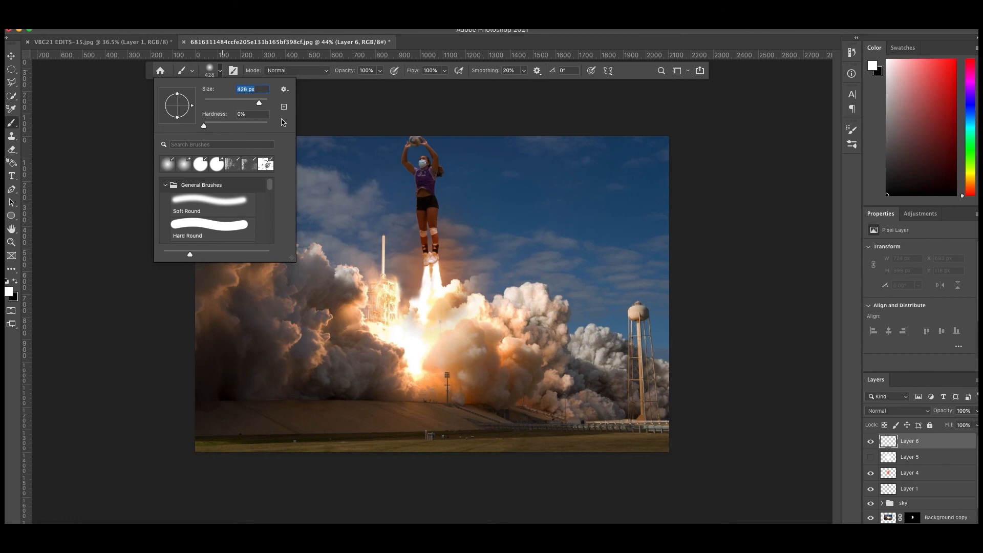
pyautogui.click(427, 263)
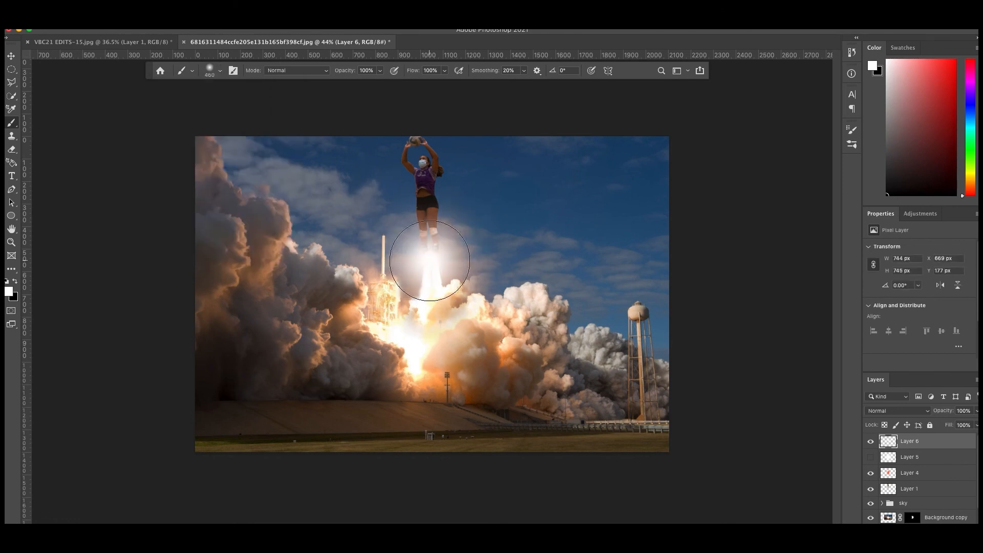
pyautogui.click(431, 247)
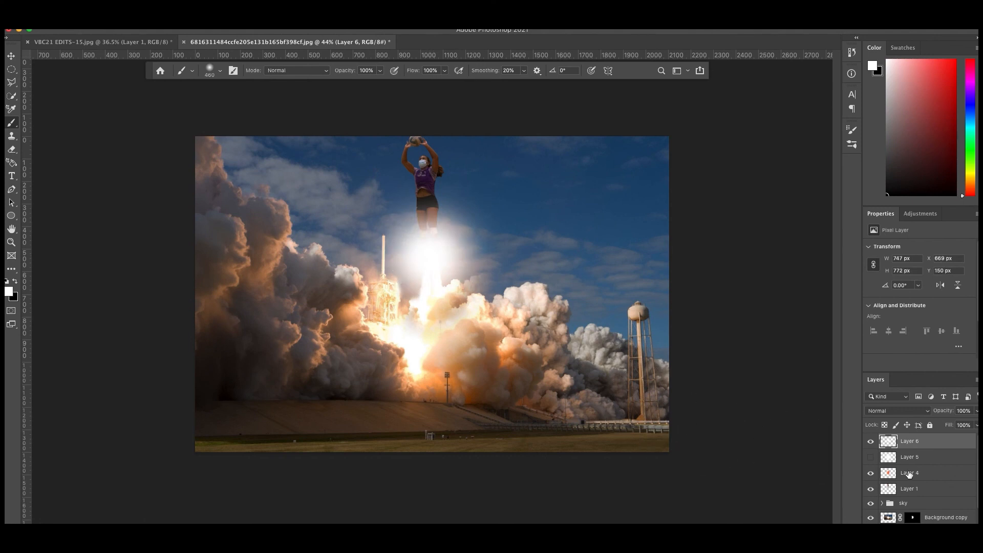
# Delete the newly painted white glow layer, Layer 6, leaving its blending mode unchanged
pyautogui.click(900, 411)
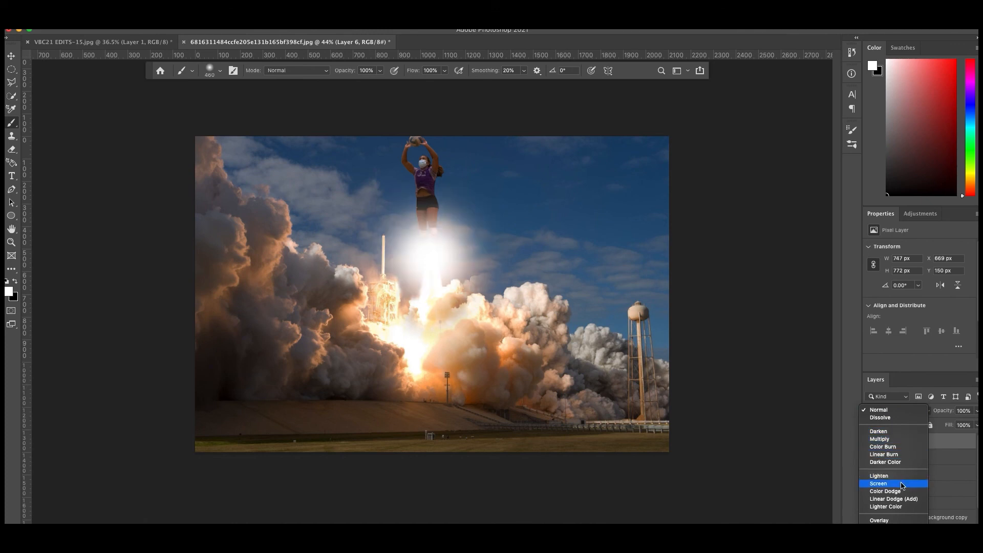
pyautogui.click(967, 453)
pyautogui.moveTo(905, 444); pyautogui.dragTo(966, 532)
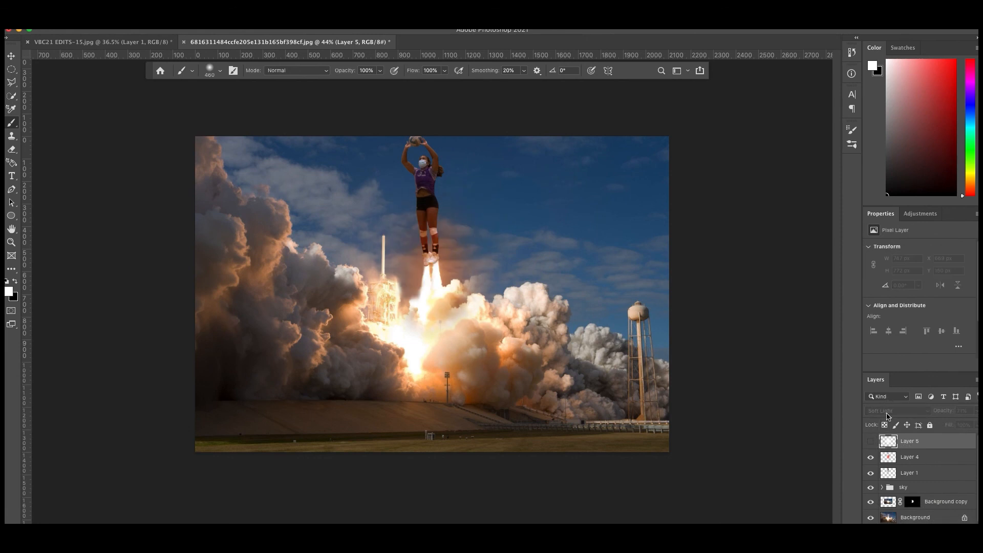
# Make Layer 5 visible and switch it off and on repeatedly to compare its effect on the whole image
pyautogui.click(870, 441)
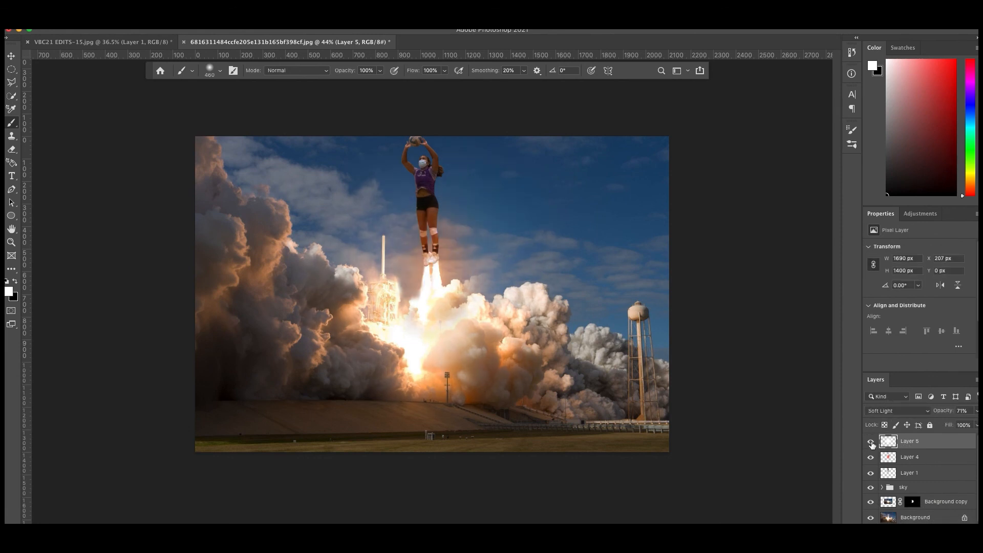
pyautogui.click(871, 442)
pyautogui.click(871, 442)
pyautogui.click(871, 441)
pyautogui.click(871, 441)
pyautogui.click(870, 441)
pyautogui.click(871, 441)
pyautogui.scroll(-5, 430, 249)
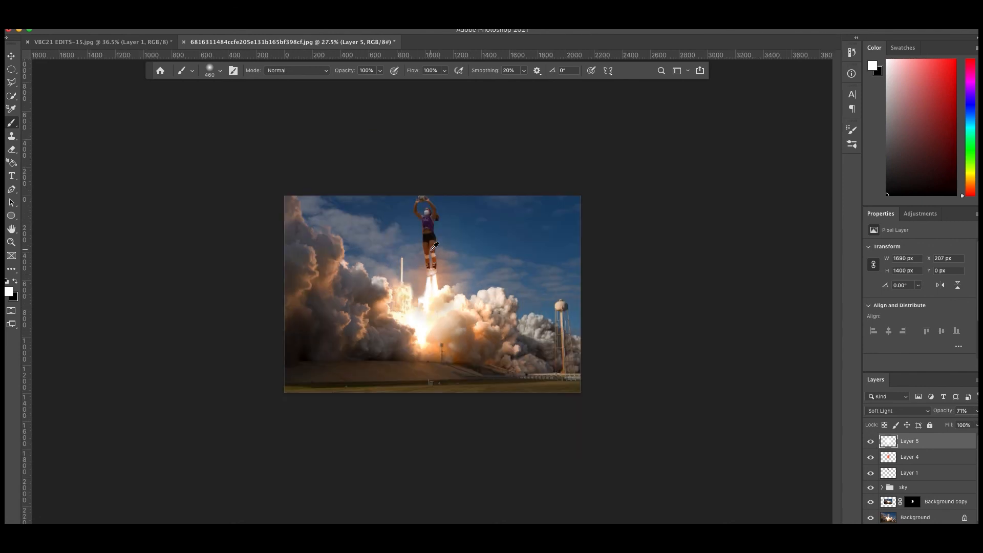